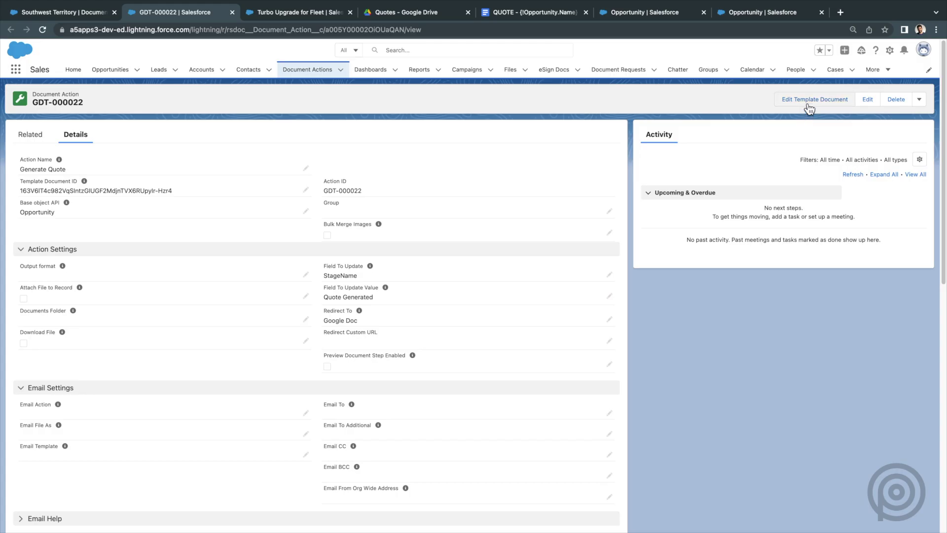
- Open the document action's quote template as a Google Doc in its own tab and begin sharing it
click(810, 104)
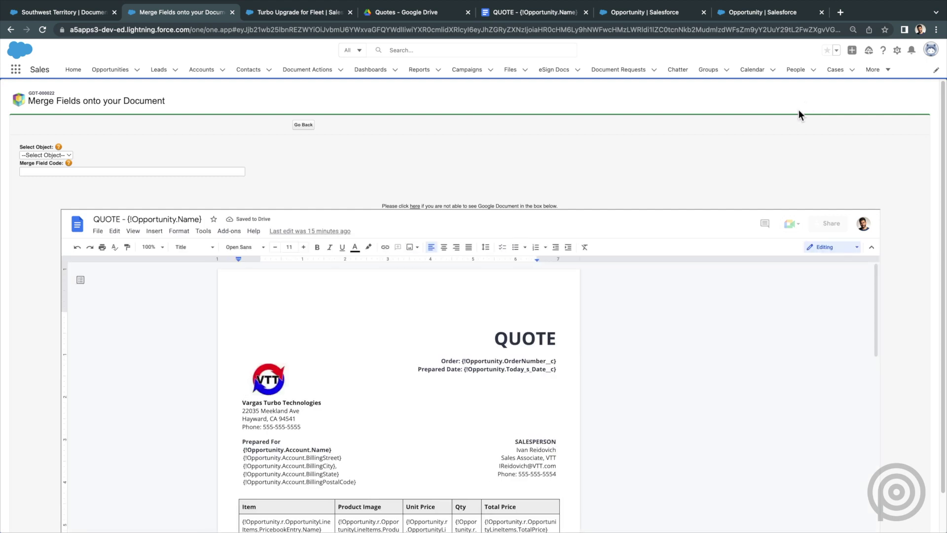
click(415, 206)
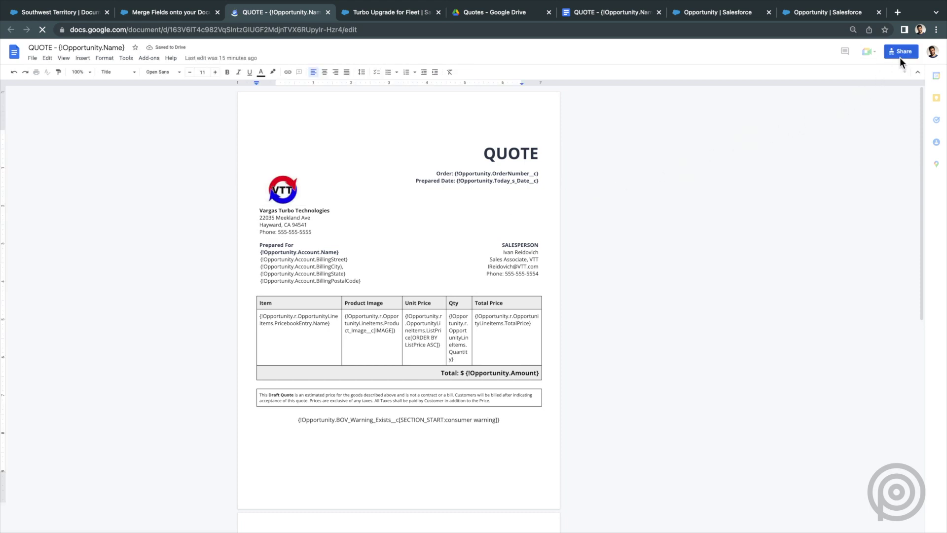
click(902, 54)
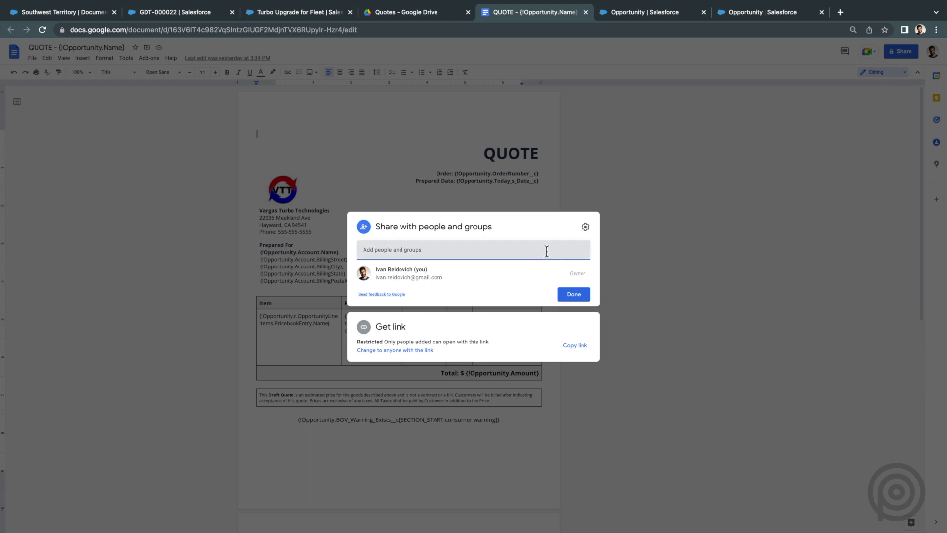
- Add the customer as a recipient of the quote with Commenter access
click(546, 251)
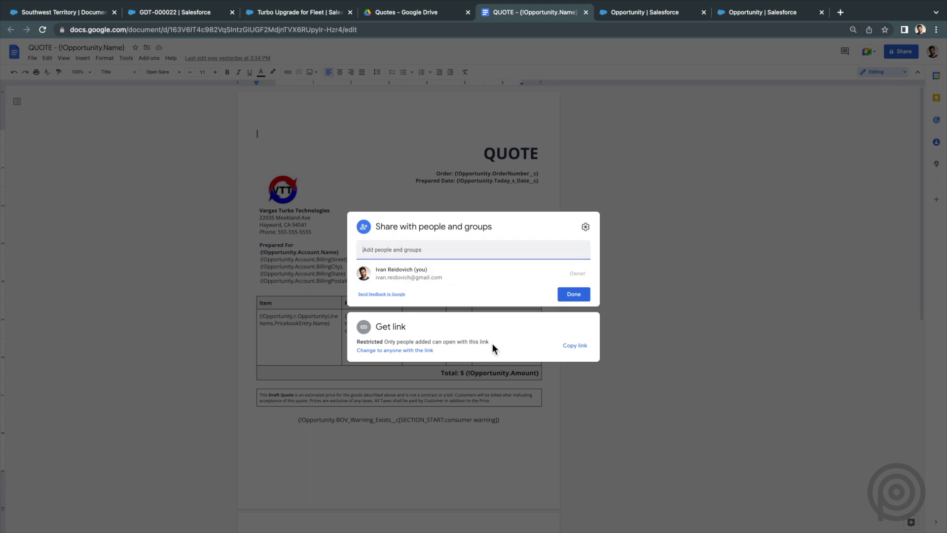
click(533, 249)
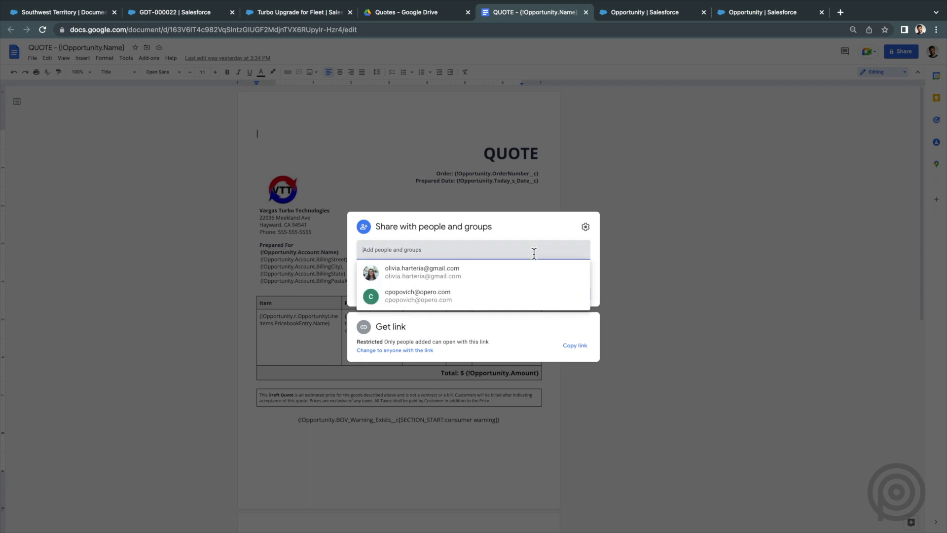
click(553, 275)
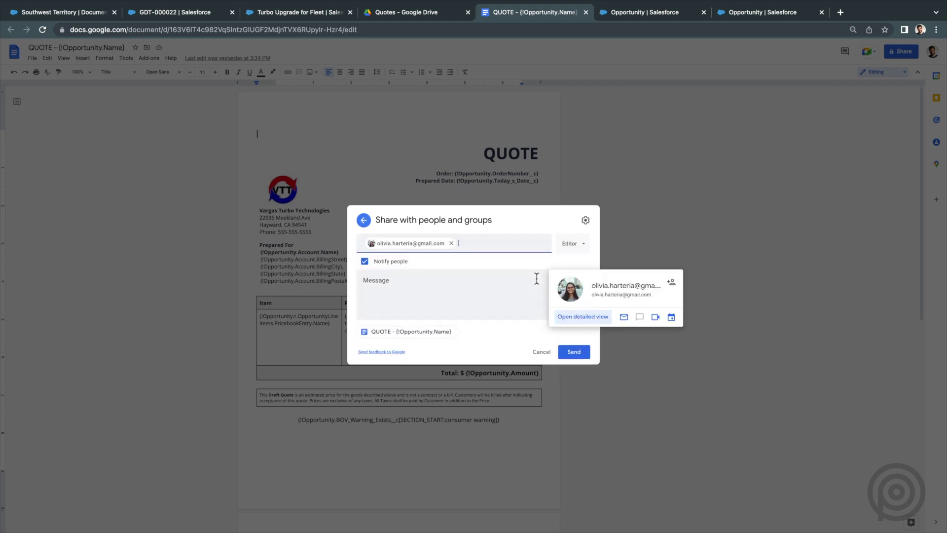
click(585, 249)
click(621, 286)
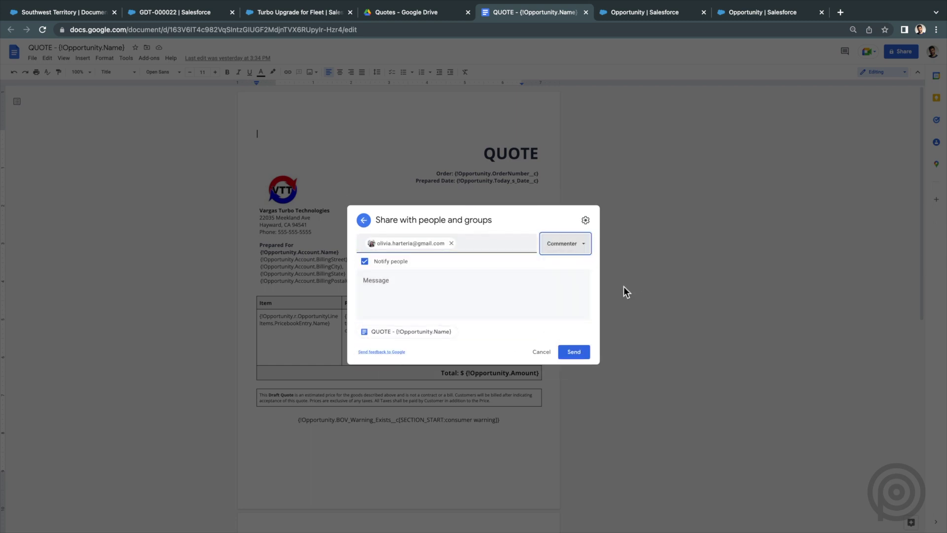
- Send the invitation with the note 'Here is the sales quote.' and open the quote from the email
click(567, 285)
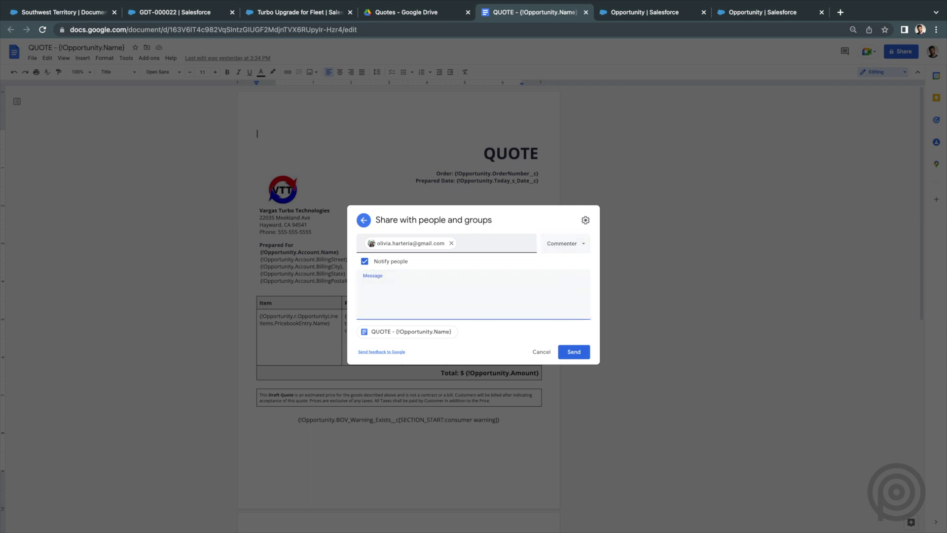
text(Here is the sales quote.)
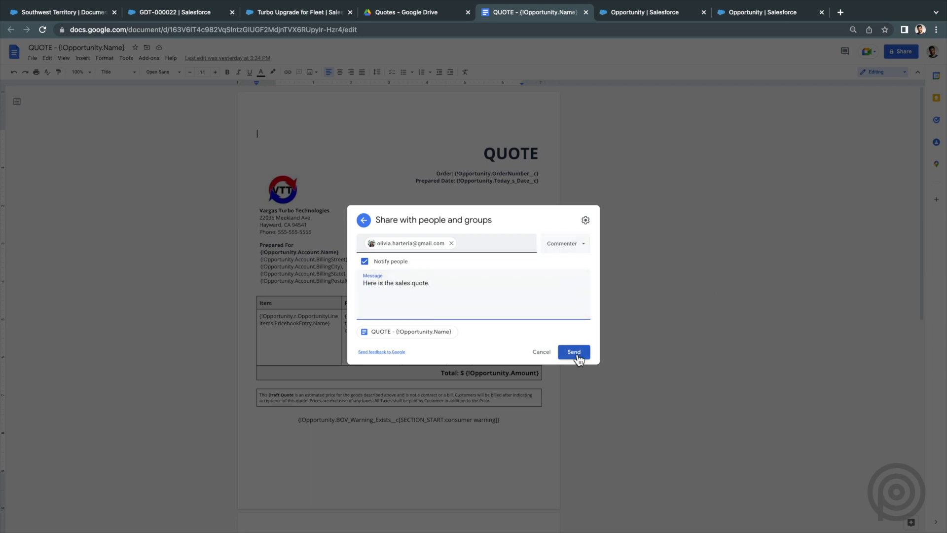
click(577, 355)
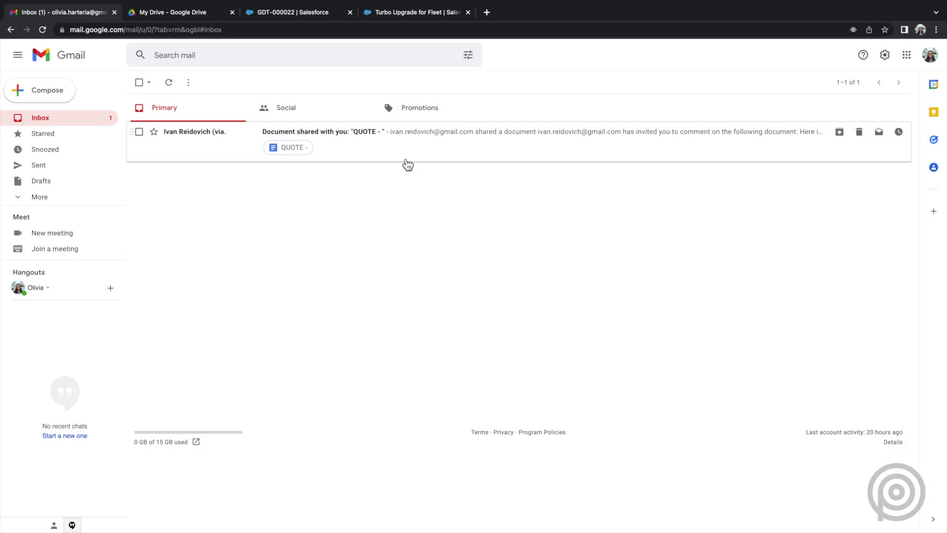
click(405, 159)
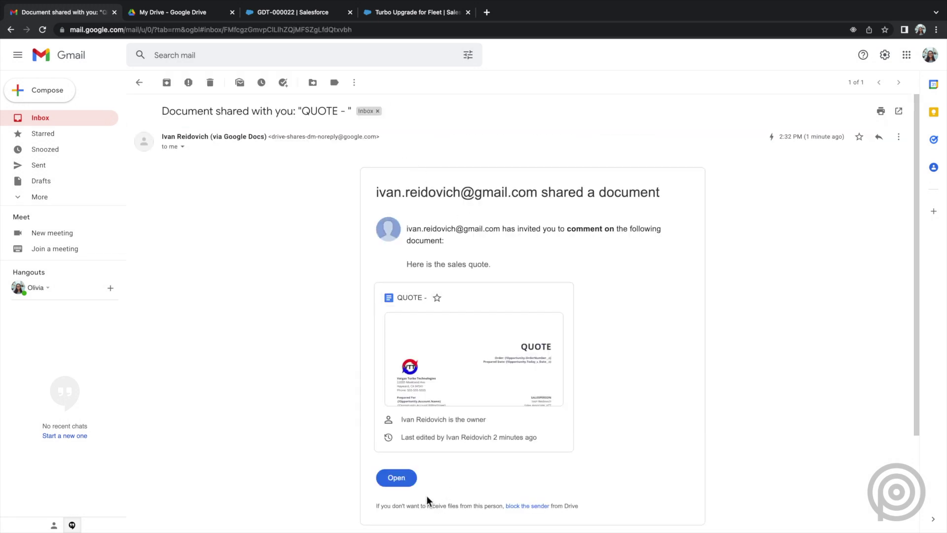
click(397, 478)
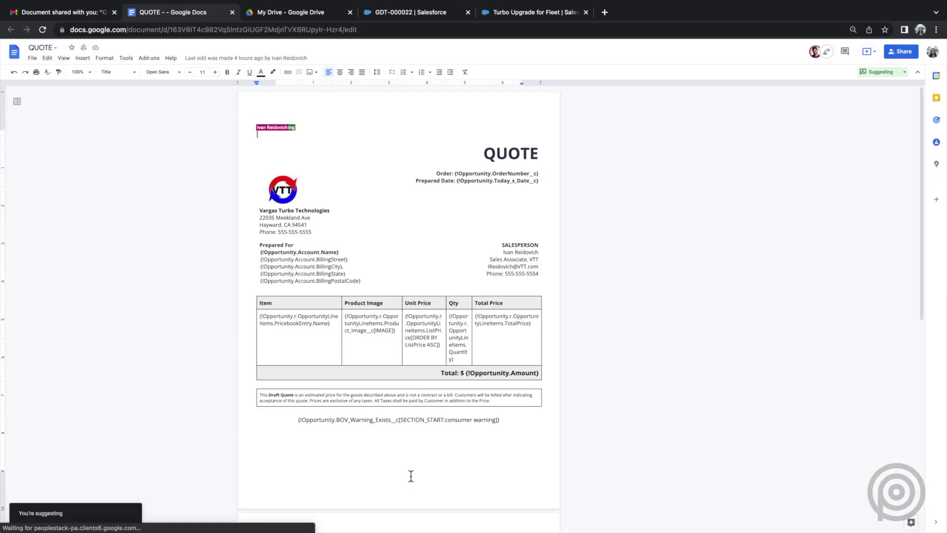
- Suggest 'Salesperson' for SALESPERSON and add 'Thank you for your business!' below the totals
double_click(503, 245)
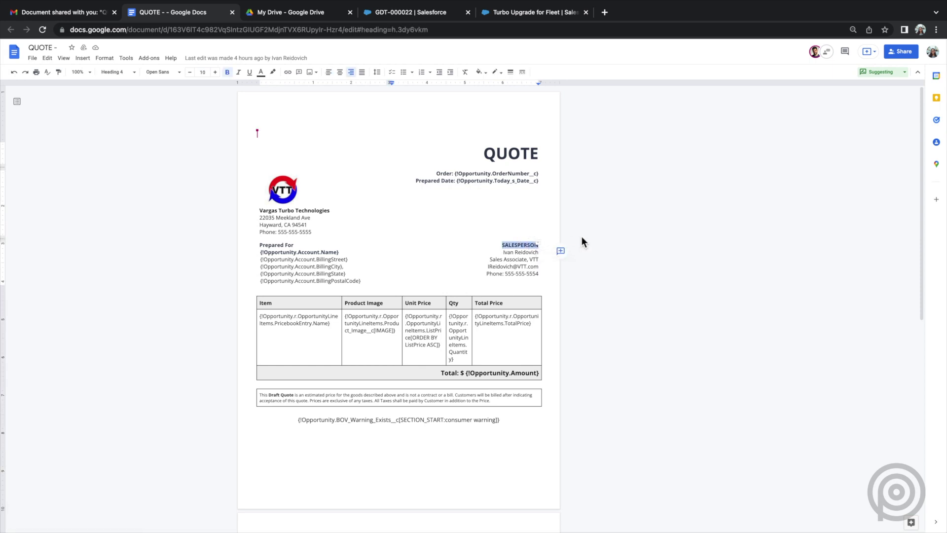
text(Salesperson)
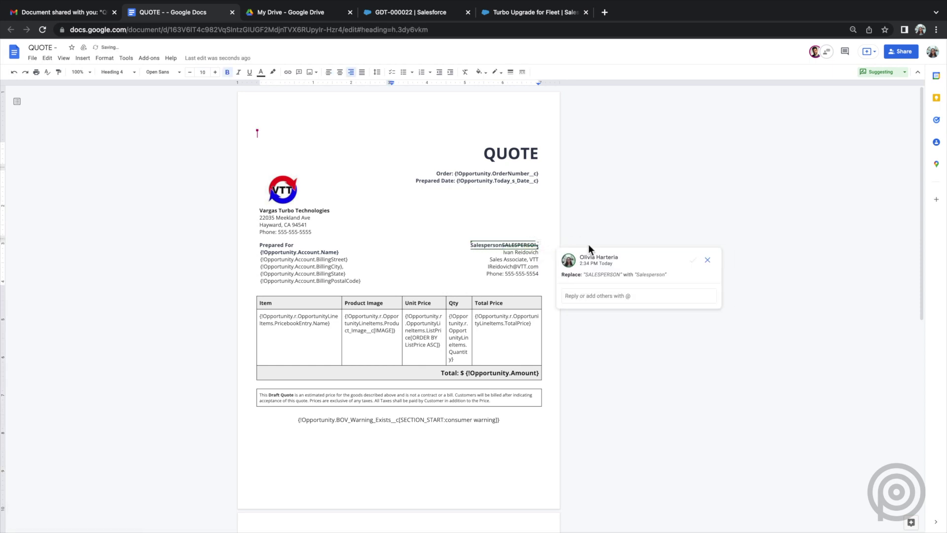
click(503, 387)
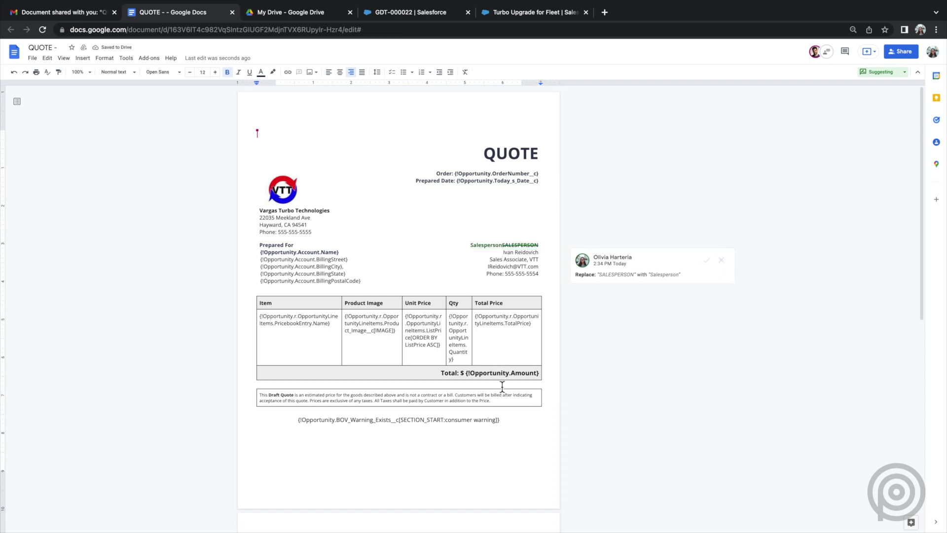
text(Thank you for your business!)
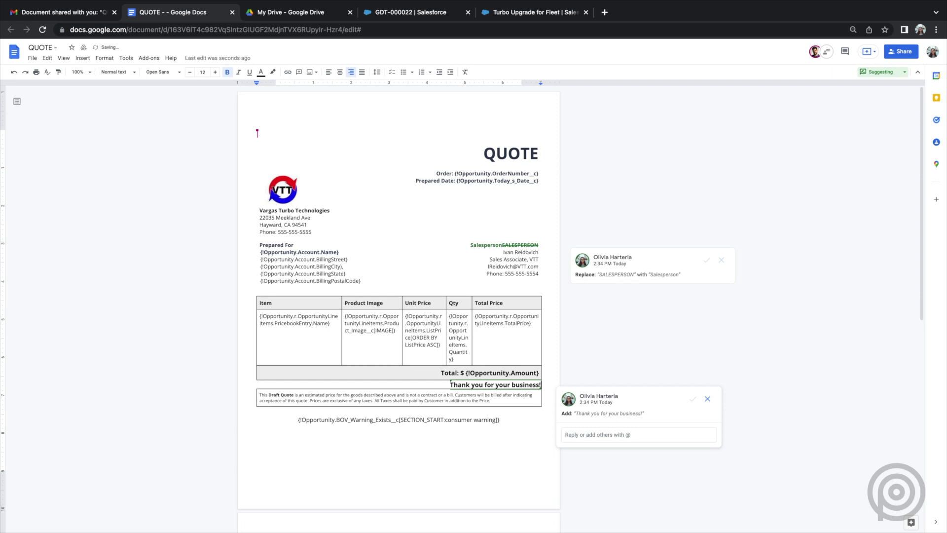
- Make the disclaimer box border white and centre the thank-you line
click(473, 401)
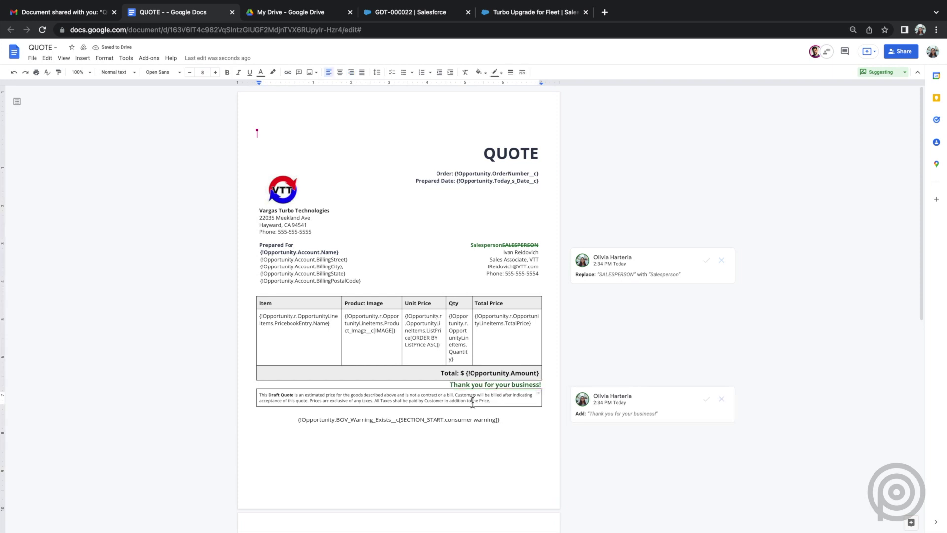
click(497, 72)
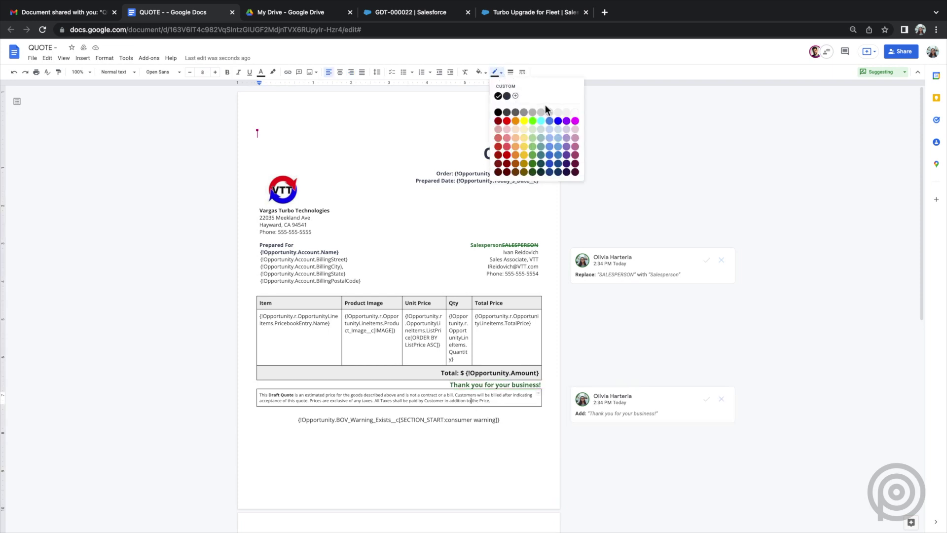
click(576, 114)
key(Up)
key(Up)
click(340, 72)
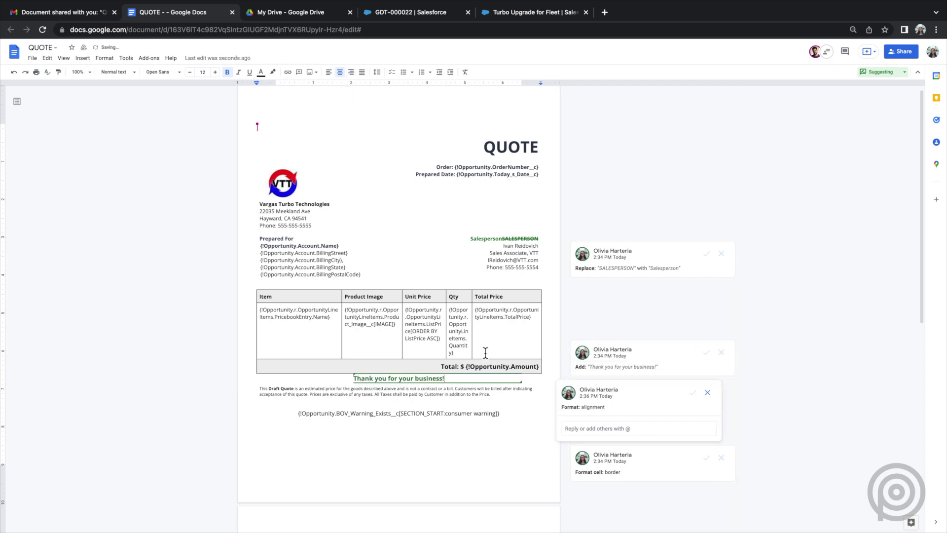
- Post a comment with a question for the owner on the BOV Warning heading
scroll(535, 394, down, 4)
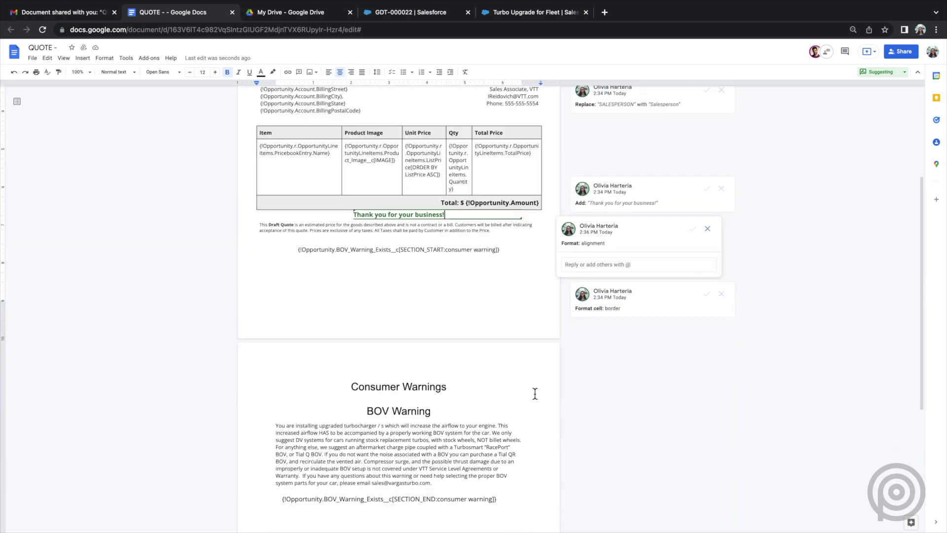
drag(432, 387, 365, 393)
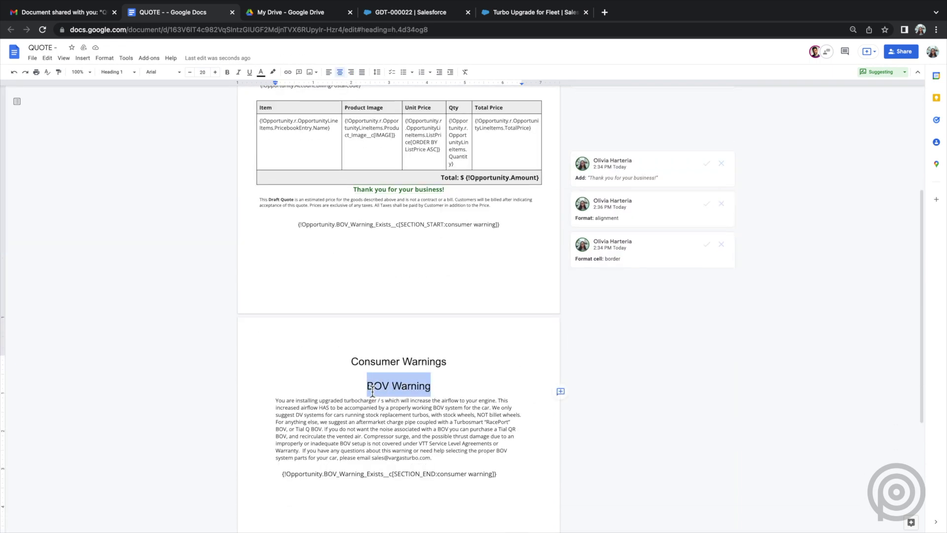
right_click(371, 389)
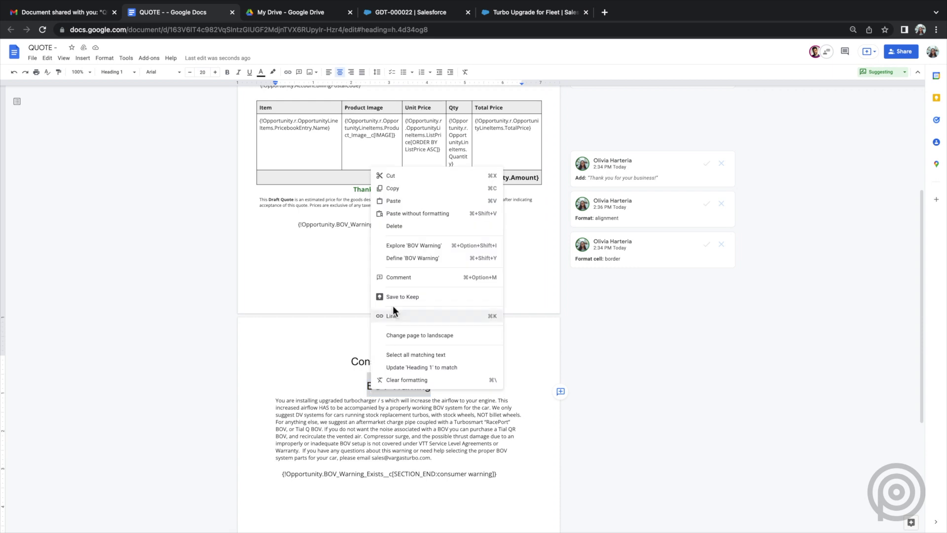
click(405, 277)
key(super+v)
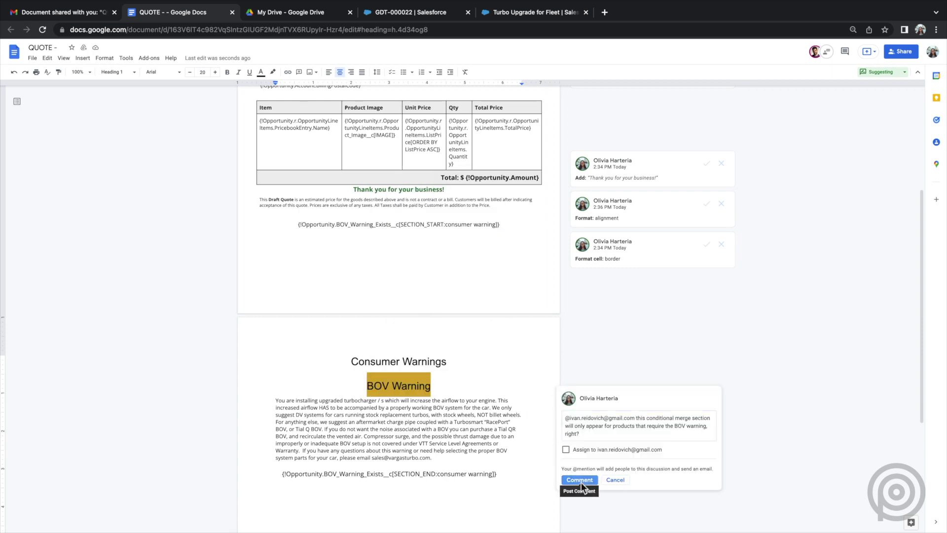
click(580, 479)
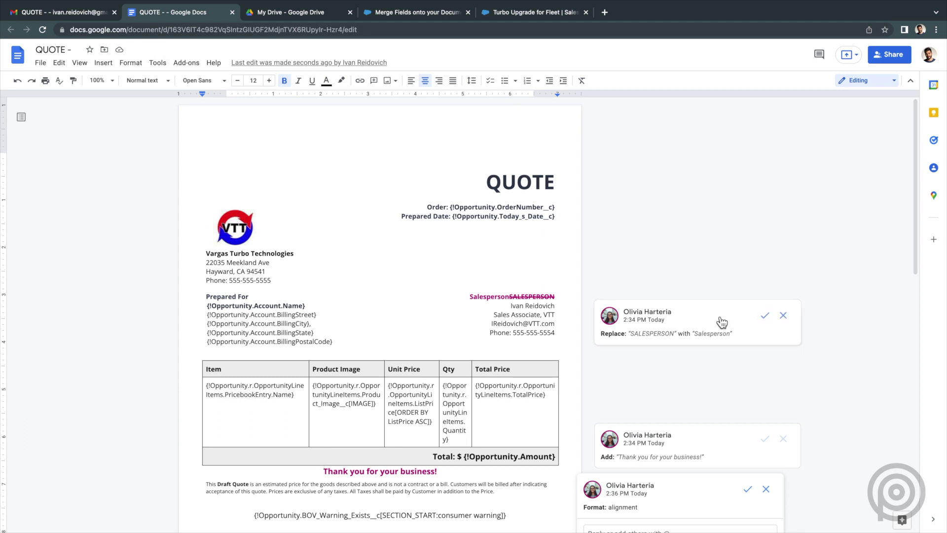
- Reject the Salesperson suggestion and restore the PREPARED FOR heading
click(783, 316)
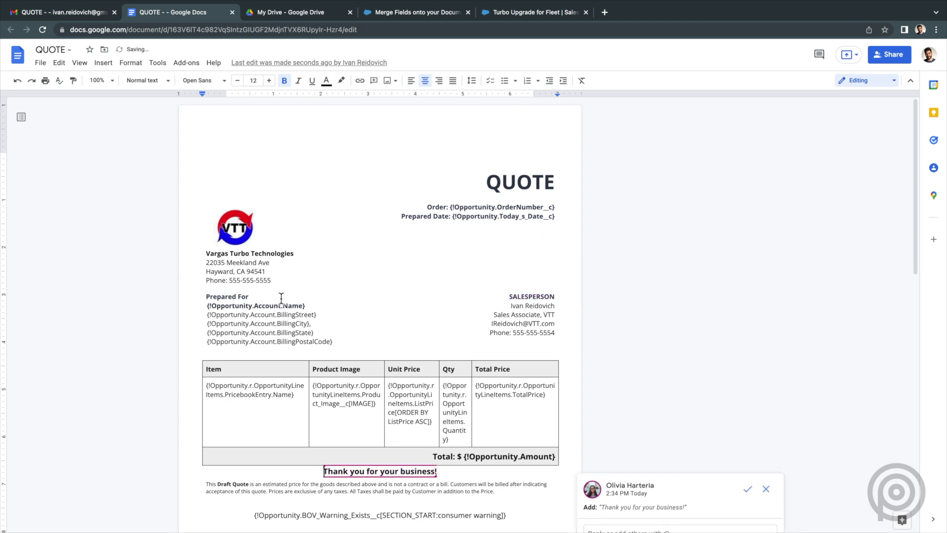
click(281, 299)
key(BackSpace)
key(BackSpace)
key(BackSpace)
key(BackSpace)
key(BackSpace)
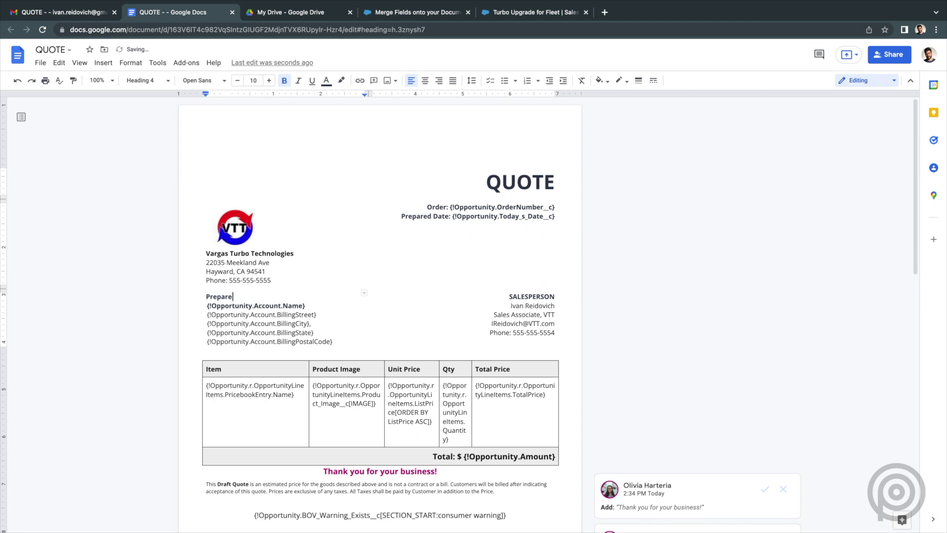
key(ctrl+z)
- Accept the thank-you, alignment and border suggestions, and reply 'Correct' to the BOV Warning comment
scroll(596, 318, down, 3)
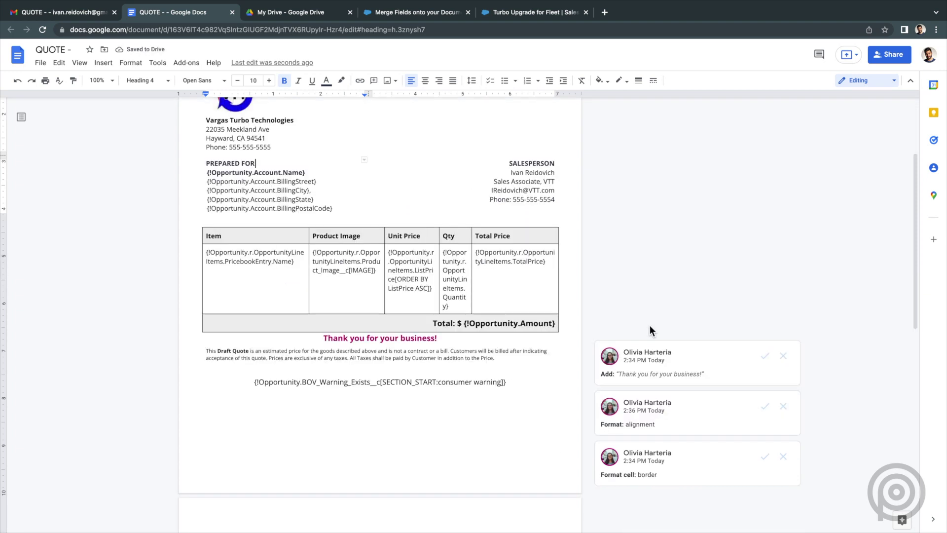
click(674, 374)
click(748, 356)
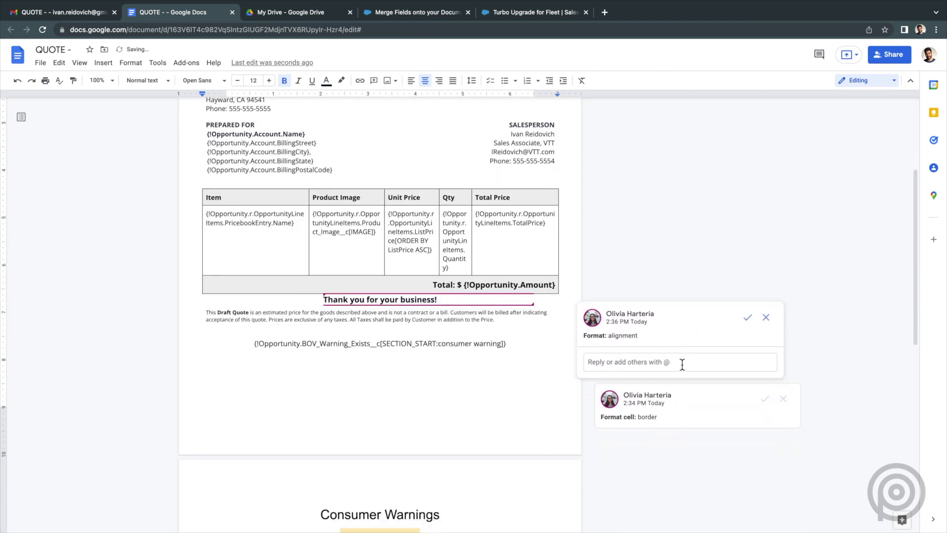
click(748, 318)
click(692, 336)
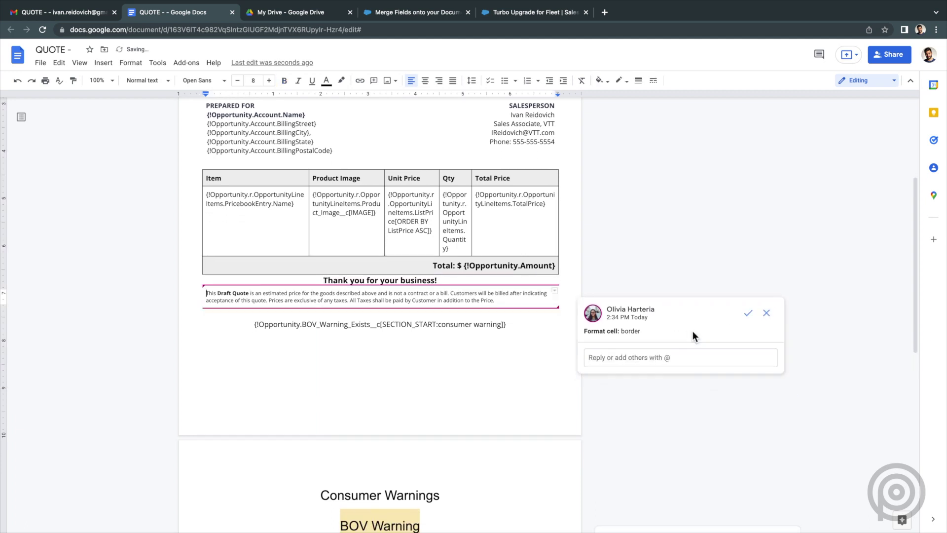
click(747, 313)
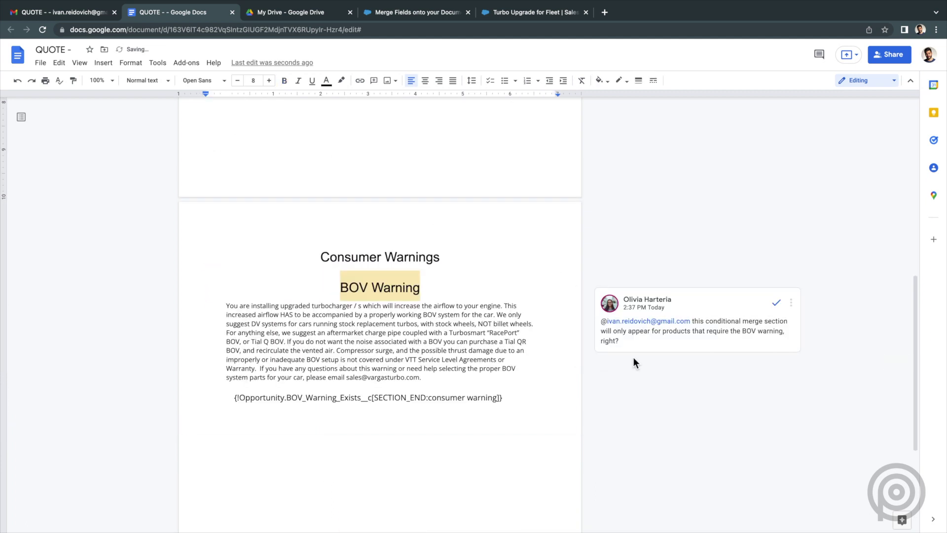
click(634, 345)
click(613, 387)
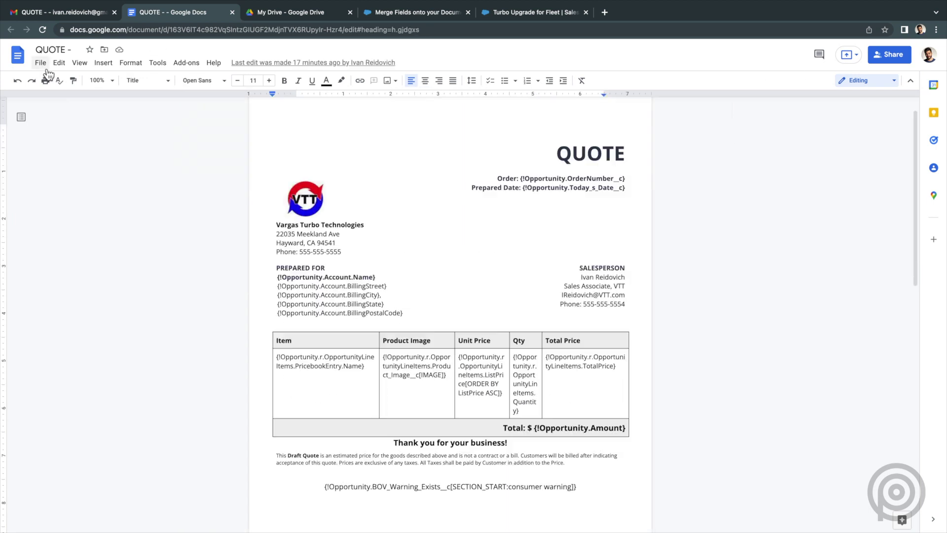
- Open the quote's version history from the File menu, then its sharing settings
click(42, 63)
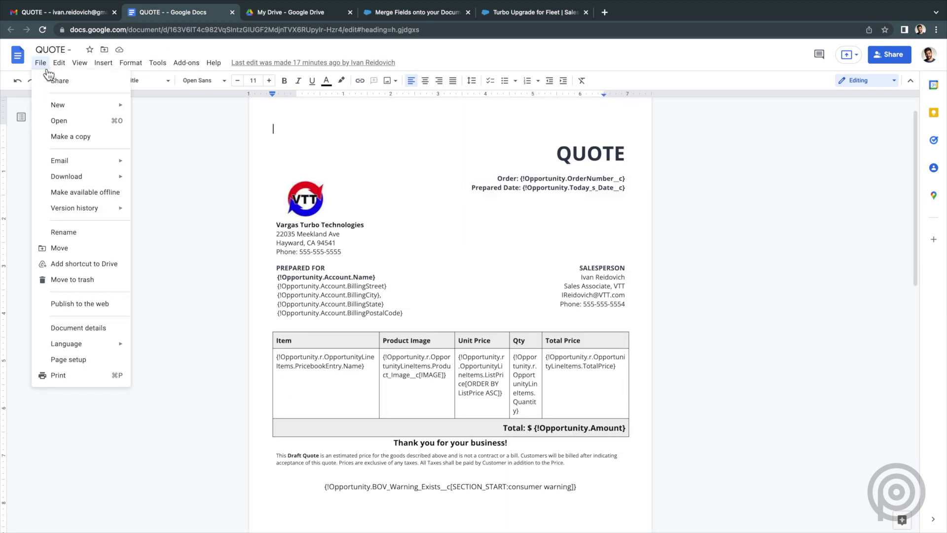
mouse_move(111, 215)
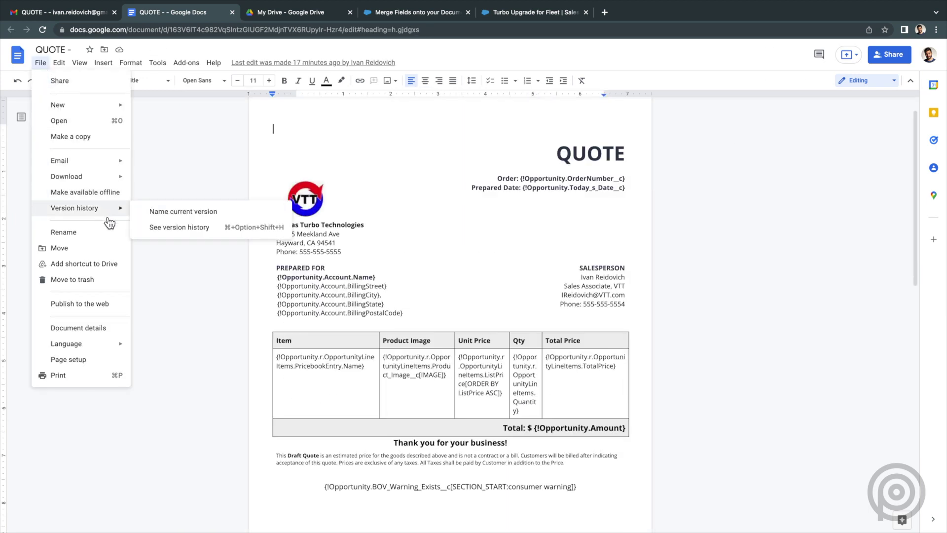
click(157, 228)
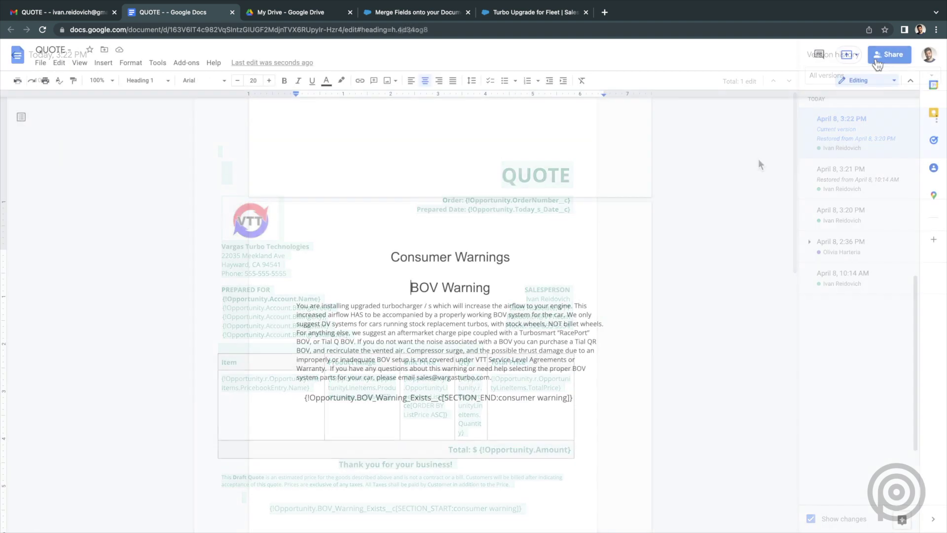
click(880, 63)
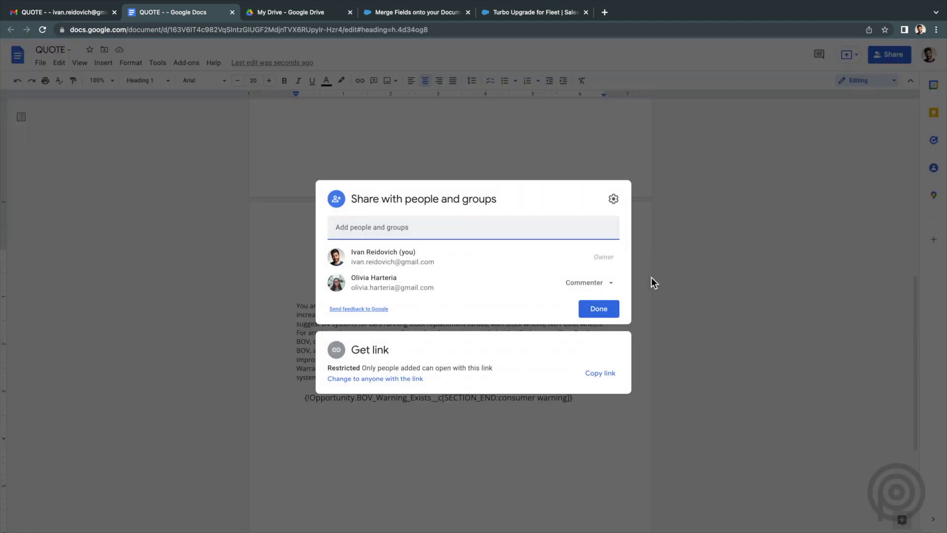
- Change the customer's access to the quote from Commenter to Editor and save
click(614, 286)
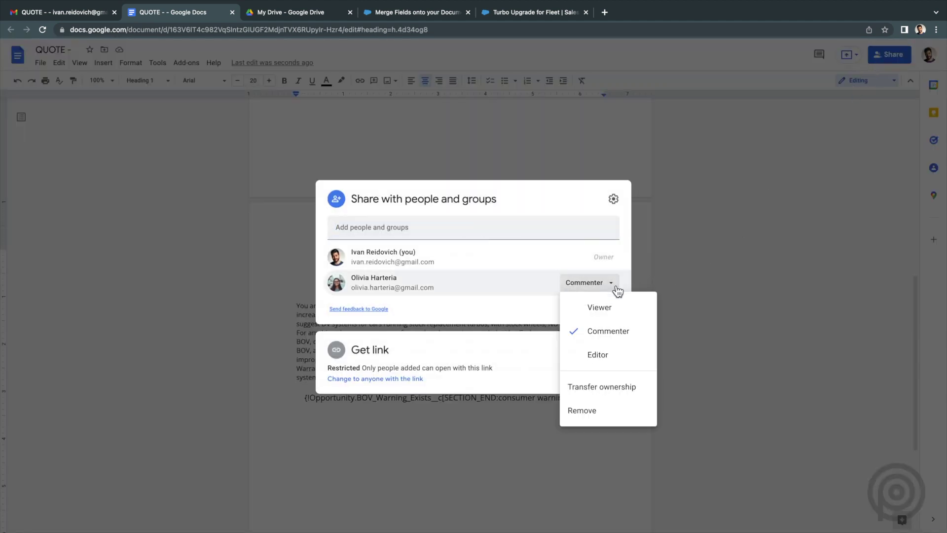
click(614, 356)
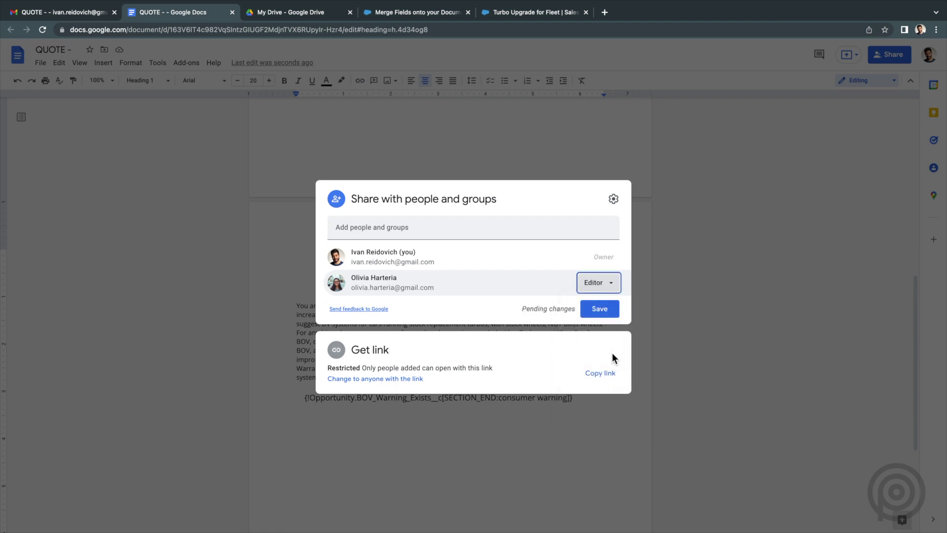
click(602, 315)
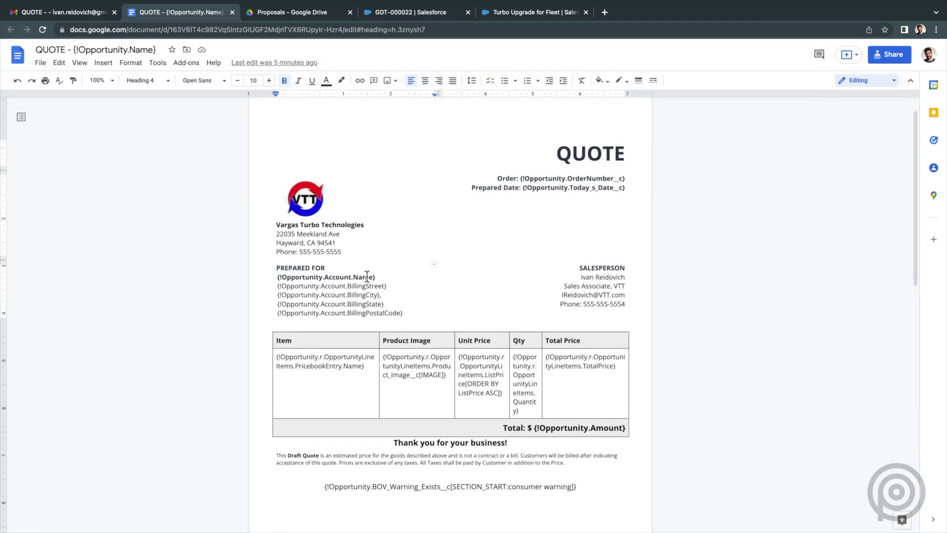
- Underline PREPARED FOR, SALESPERSON, and the Order and Prepared Date lines with Ctrl+U
drag(325, 268, 276, 270)
key(ctrl+u)
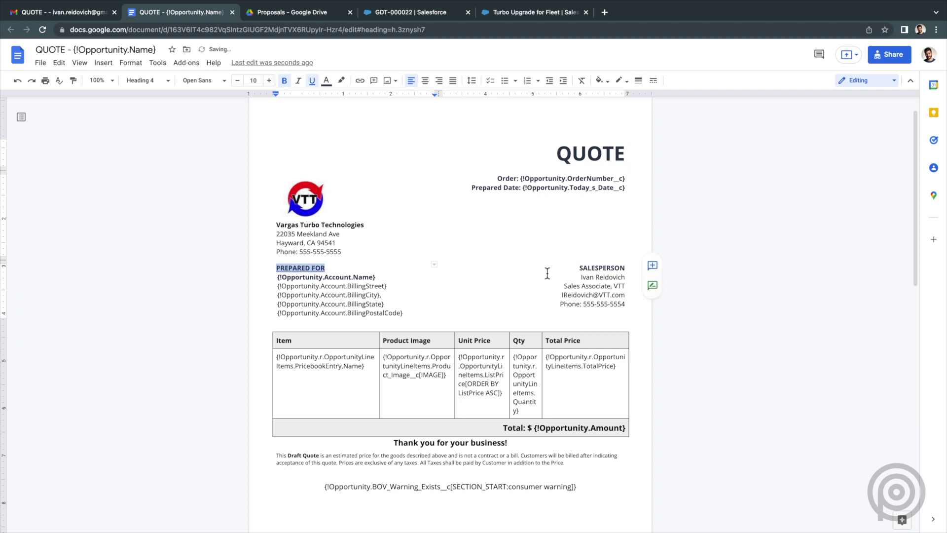
drag(625, 269, 579, 270)
key(ctrl+u)
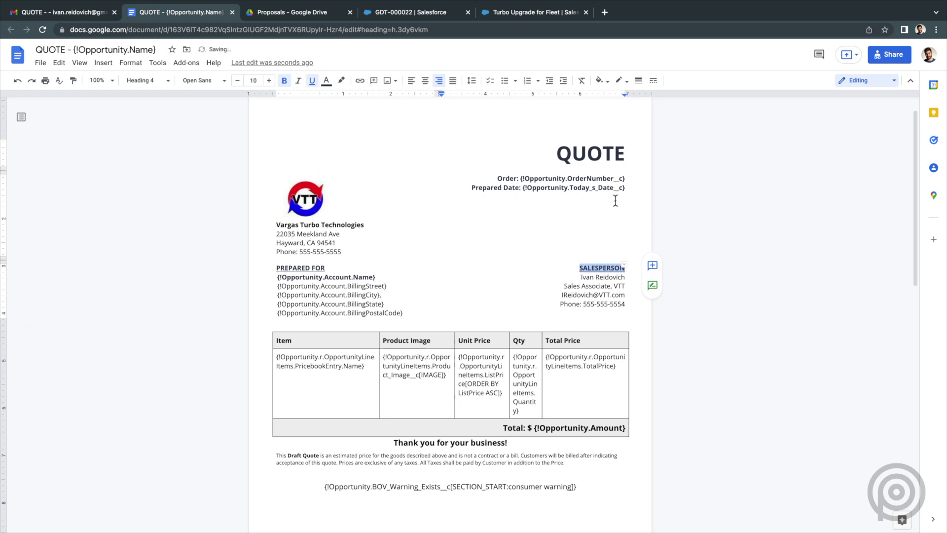
drag(627, 190, 495, 178)
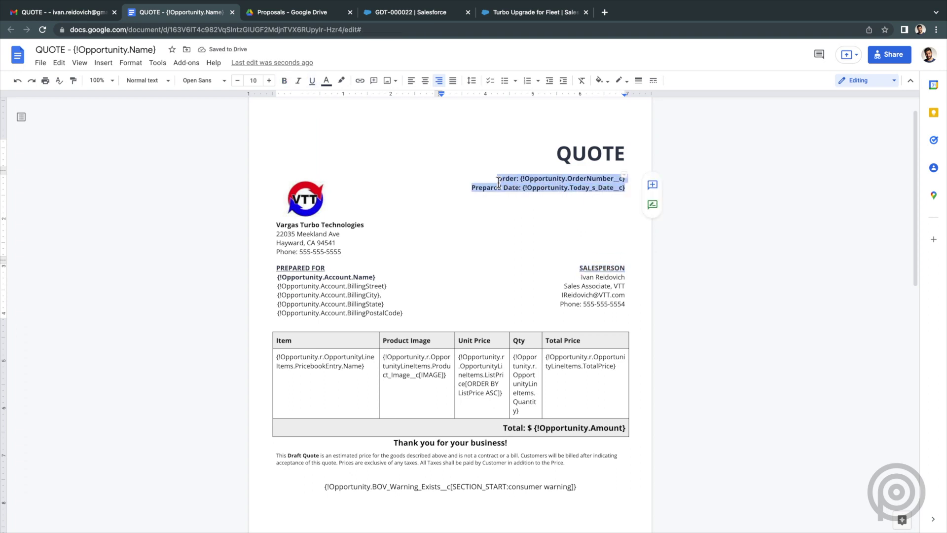
key(ctrl+u)
click(494, 179)
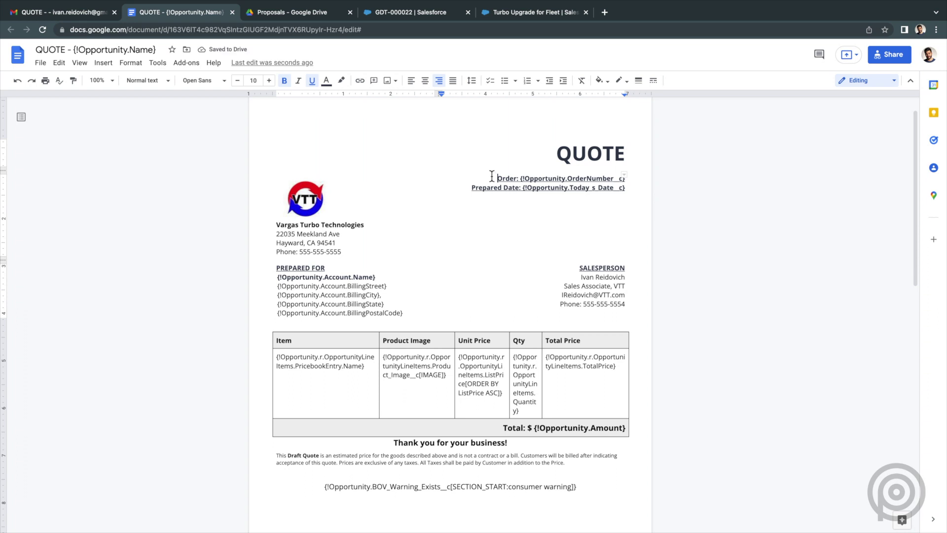
- Generate the Turbo Upgrade for Fleet quote document, totalling $157,500.00, from the opportunity
click(513, 14)
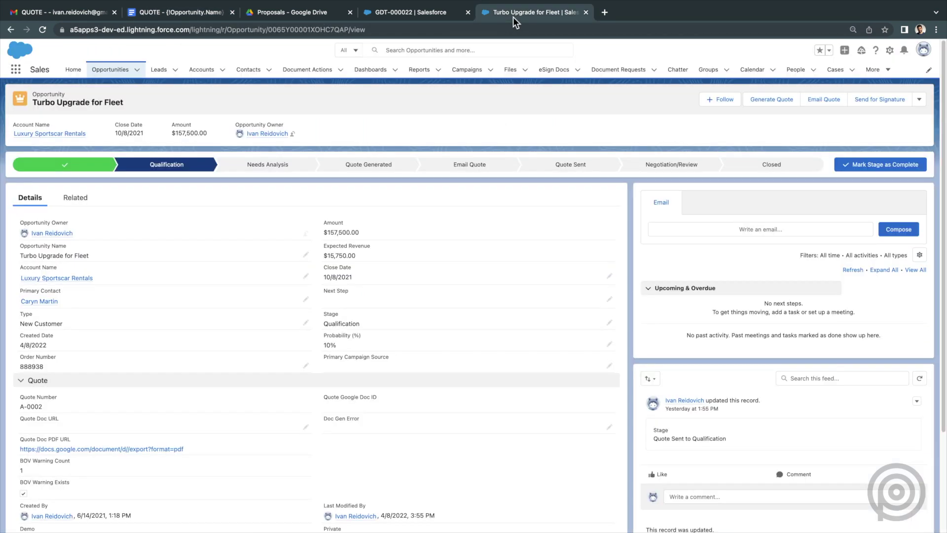
click(753, 103)
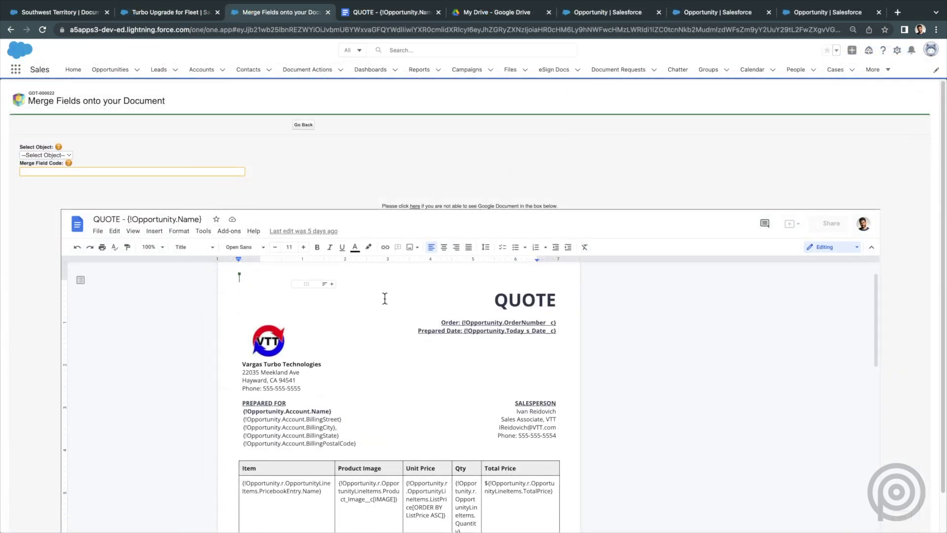
scroll(385, 299, down, 2)
scroll(385, 298, down, 3)
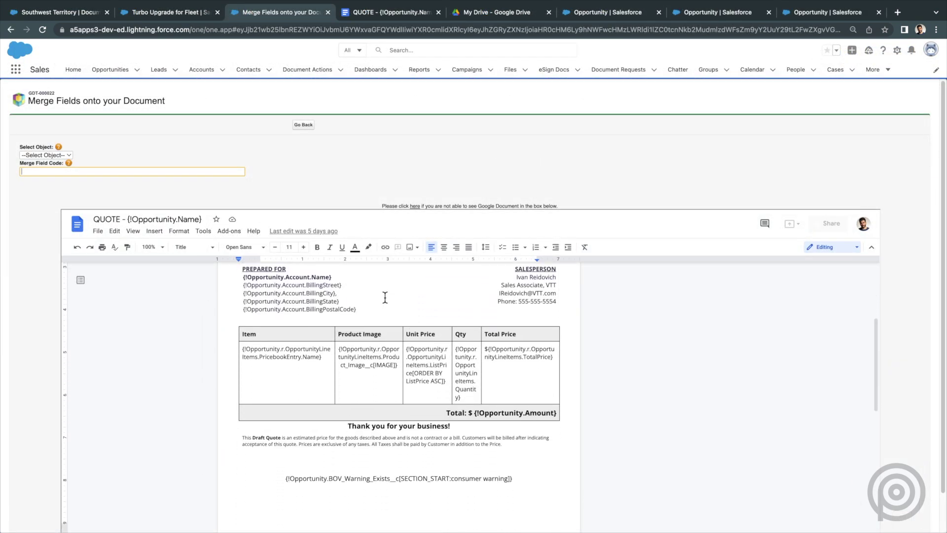
- Scroll through the embedded quote template, then return to the Turbo Upgrade for Fleet opportunity
scroll(385, 298, down, 7)
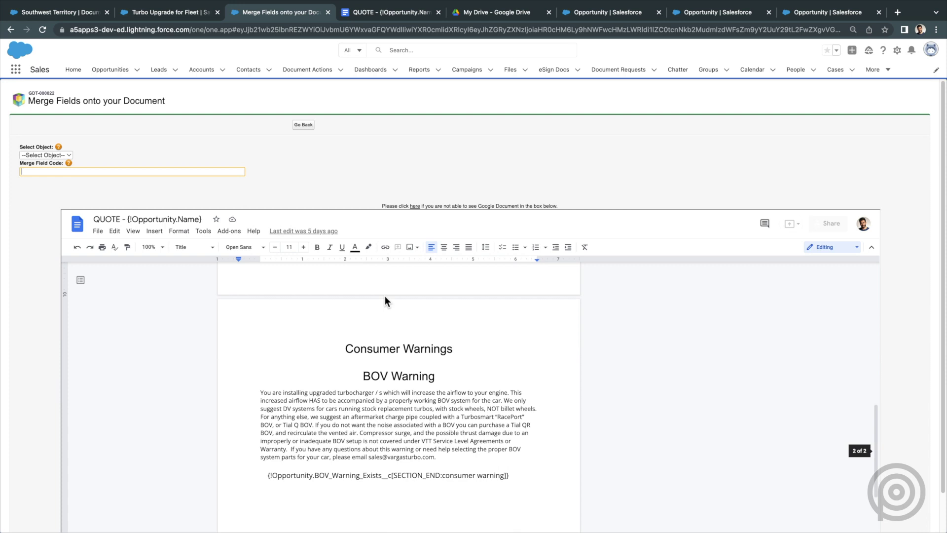
scroll(384, 296, up, 10)
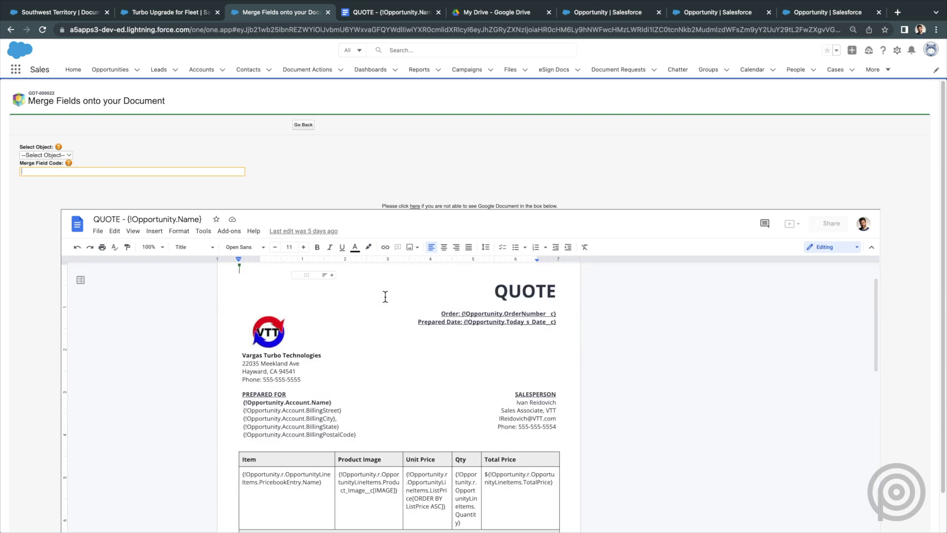
scroll(385, 297, up, 1)
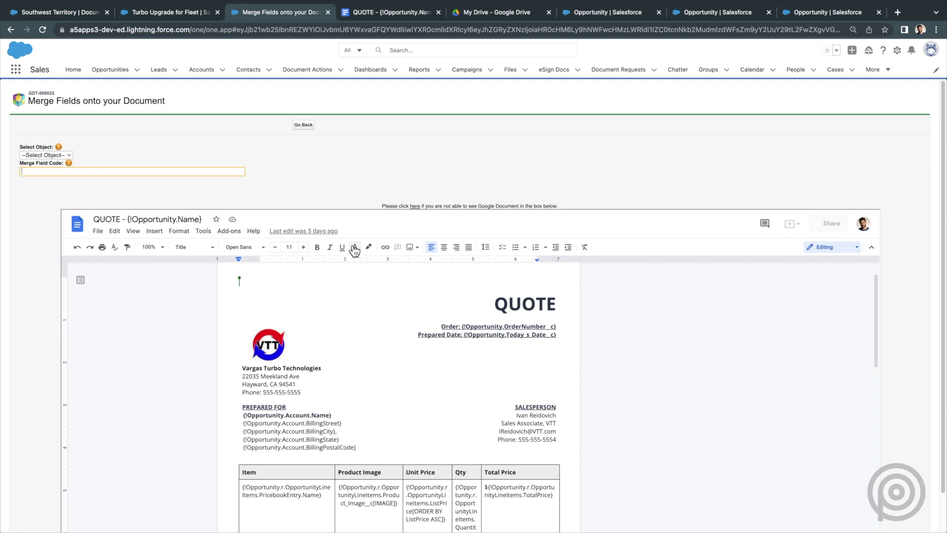
click(182, 12)
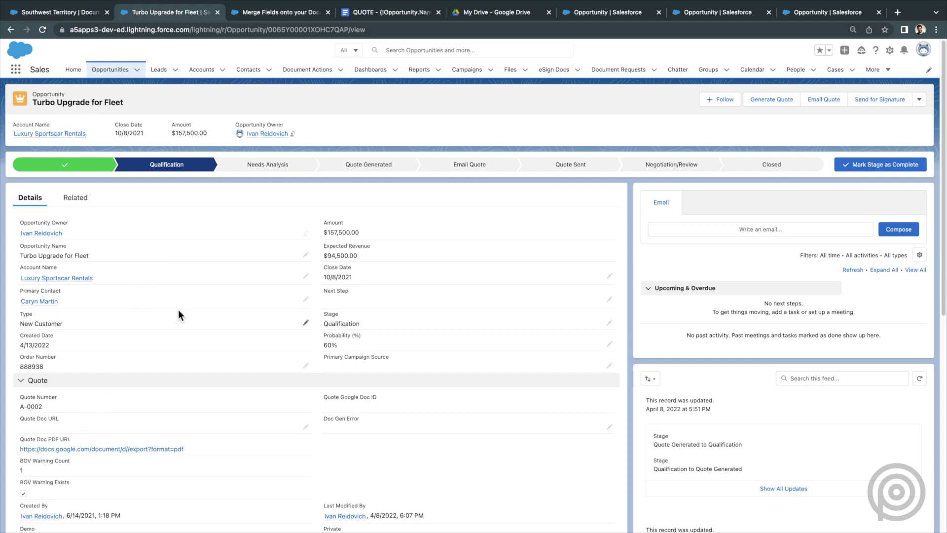
- Open the GDT-000022 document action record from Merge Fields and review its Action and Google Docs settings
click(268, 11)
click(299, 125)
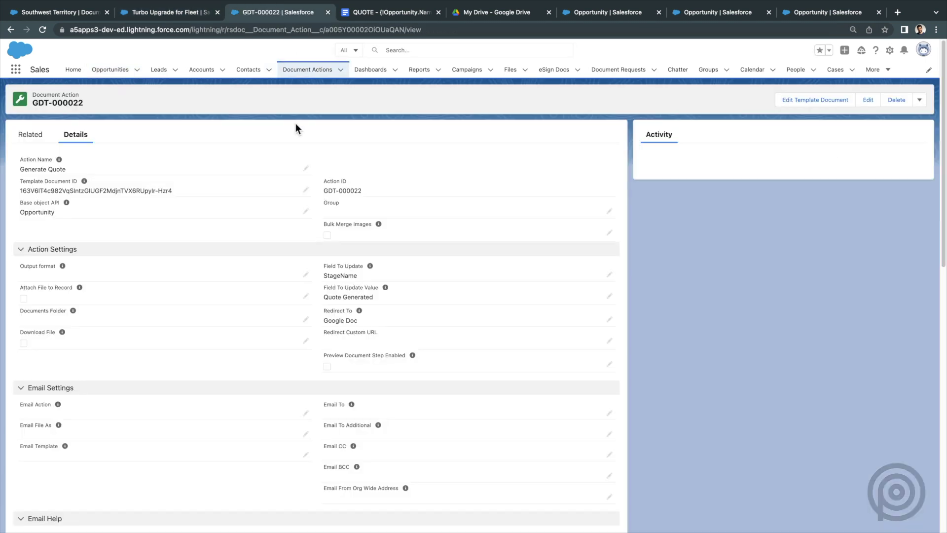
scroll(289, 147, down, 3)
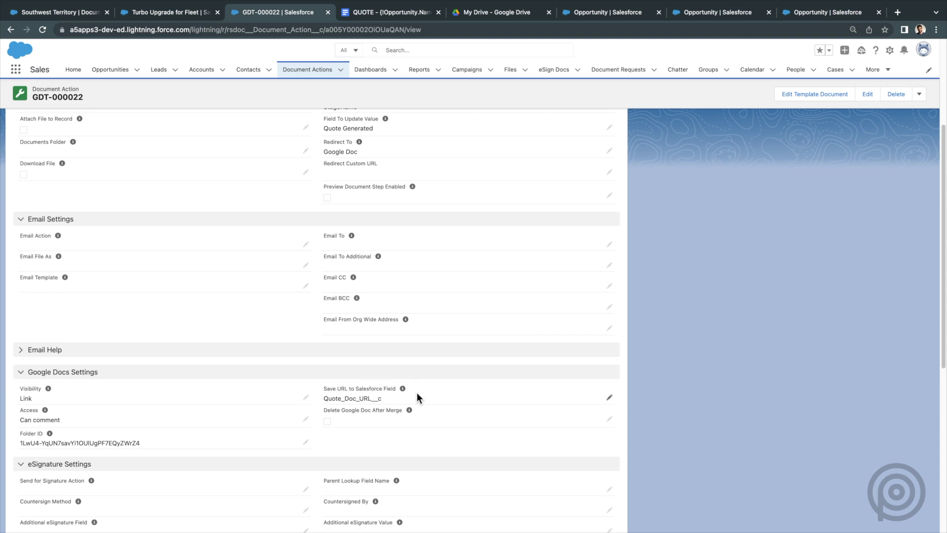
scroll(410, 376, up, 3)
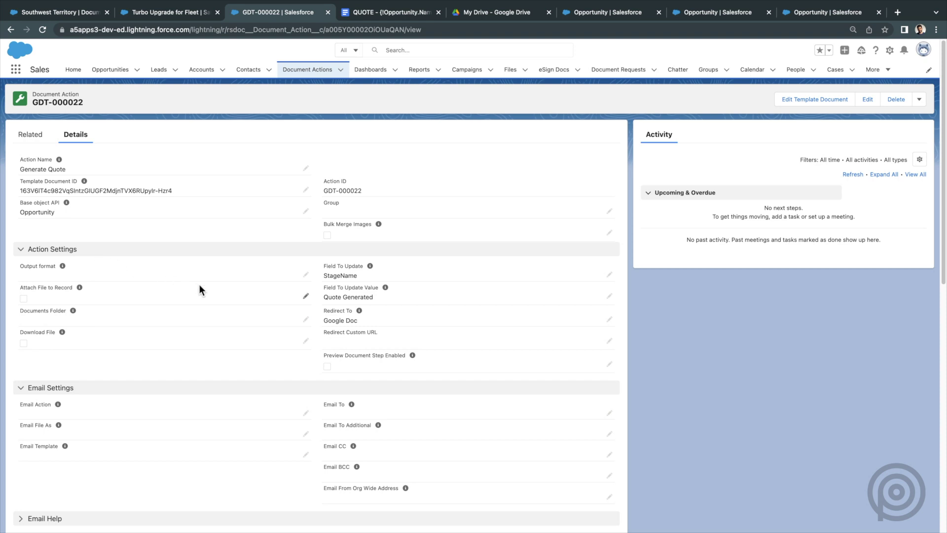
scroll(368, 326, down, 3)
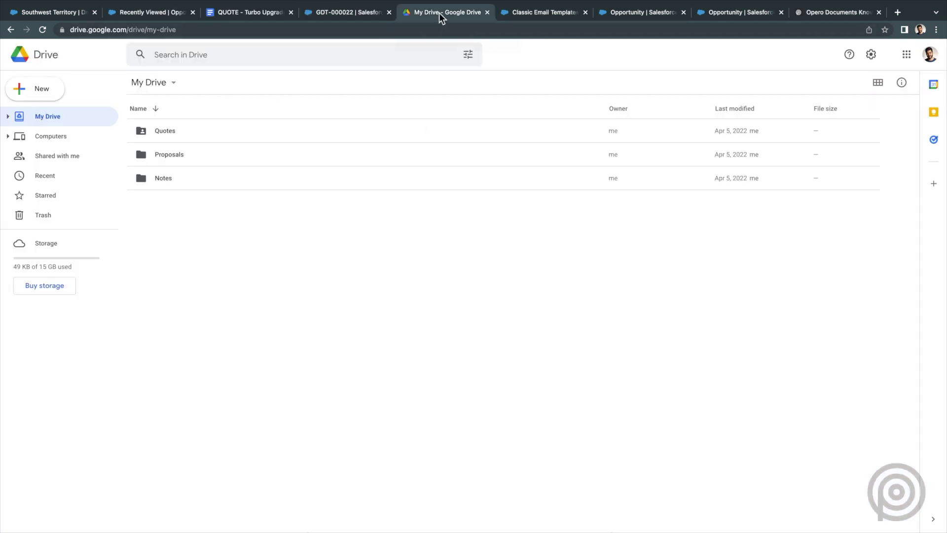
- Open the Quotes folder in Google Drive, copy its folder ID from the address bar, and return to Salesforce
double_click(286, 137)
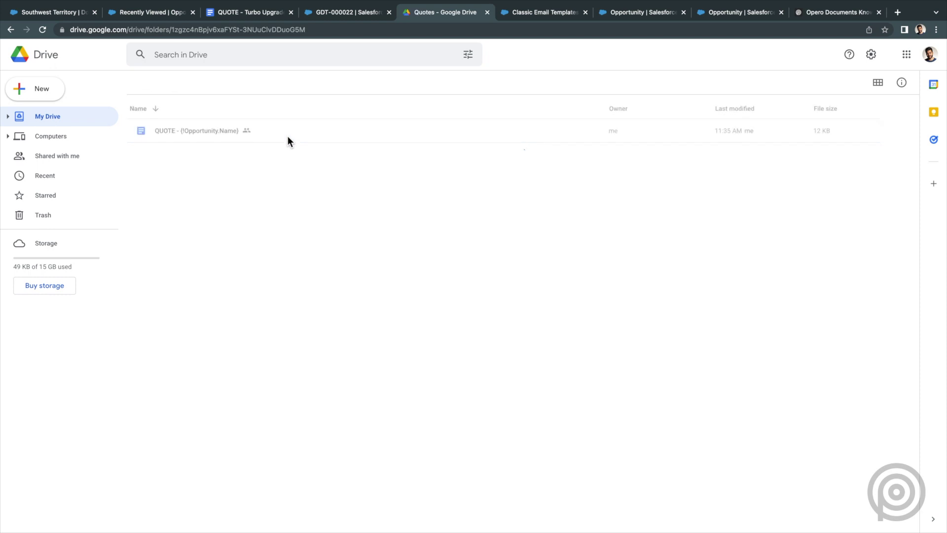
click(319, 30)
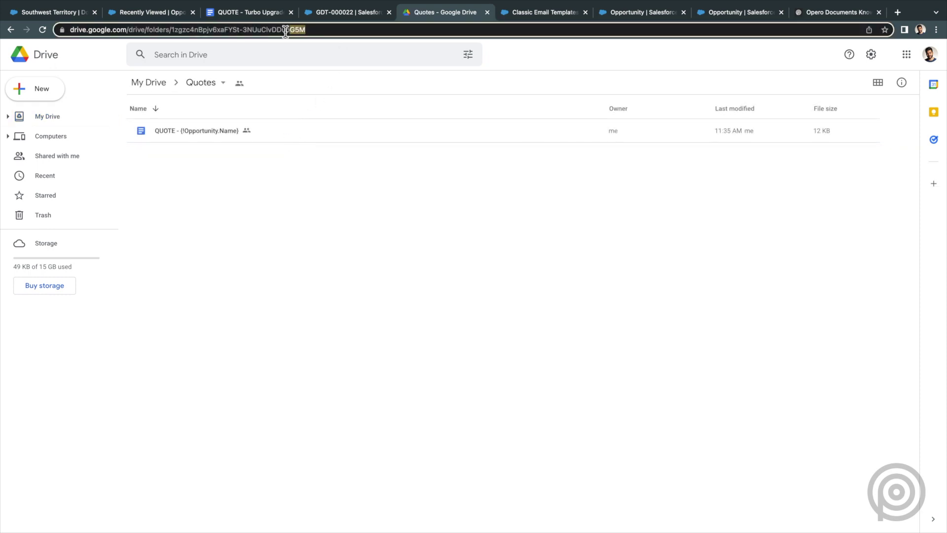
double_click(185, 35)
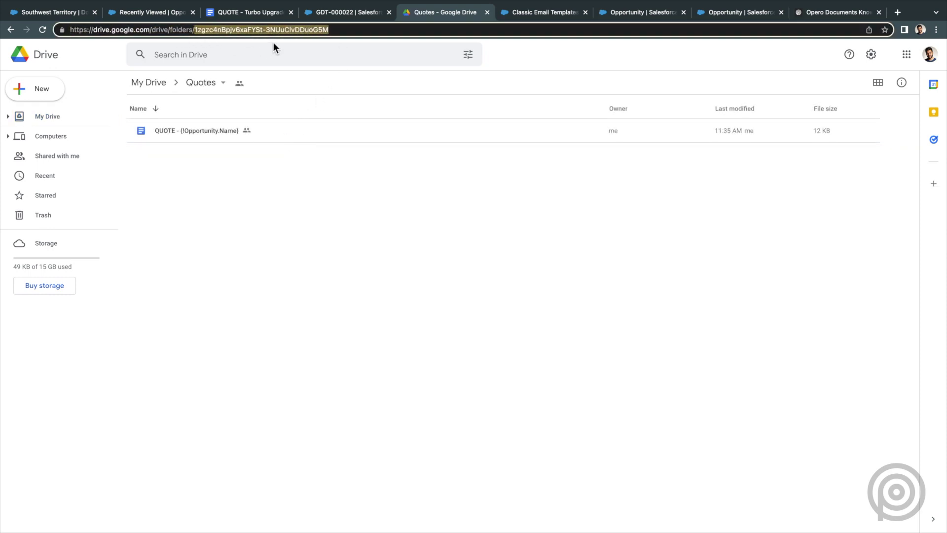
key(super+c)
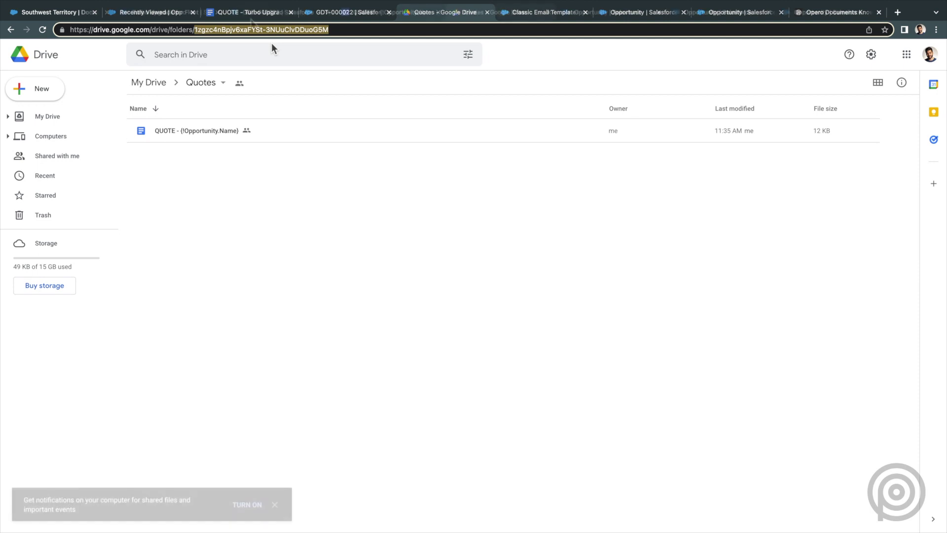
key(super+grave)
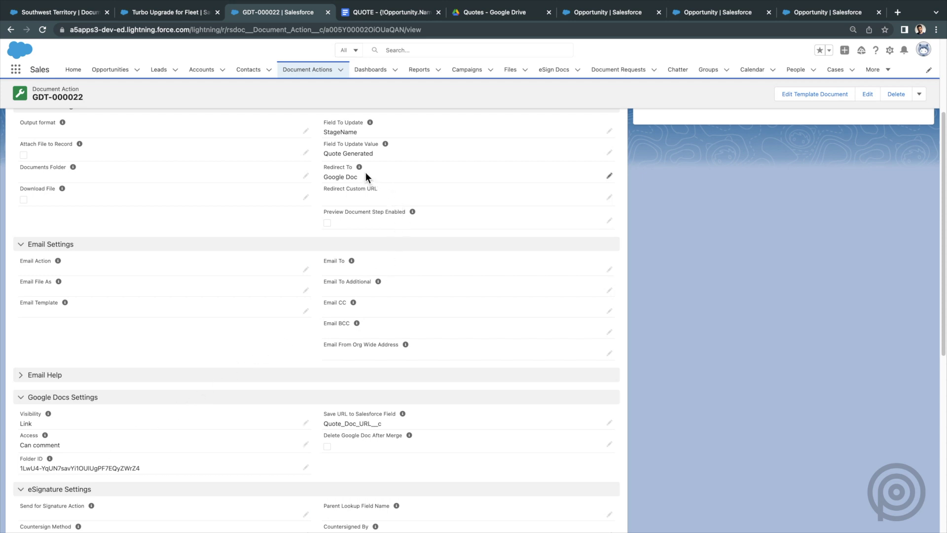
- Review the document action's Button/Link formula, then return to the Turbo Upgrade for Fleet opportunity
scroll(392, 179, down, 6)
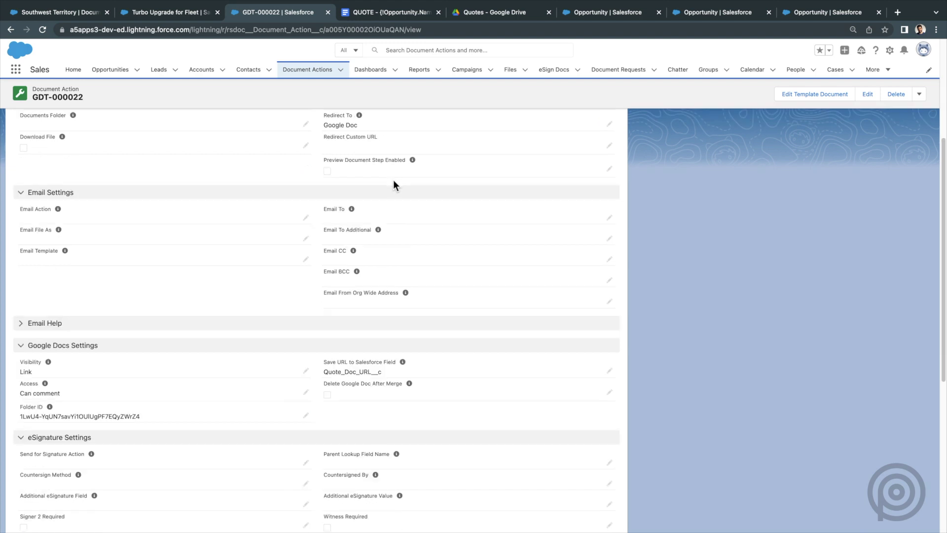
scroll(393, 184, down, 1)
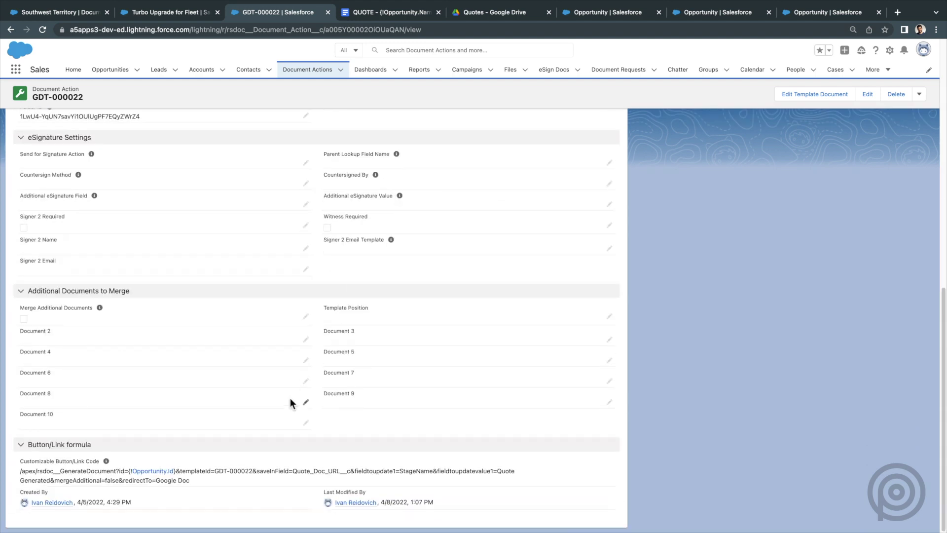
drag(200, 480, 13, 477)
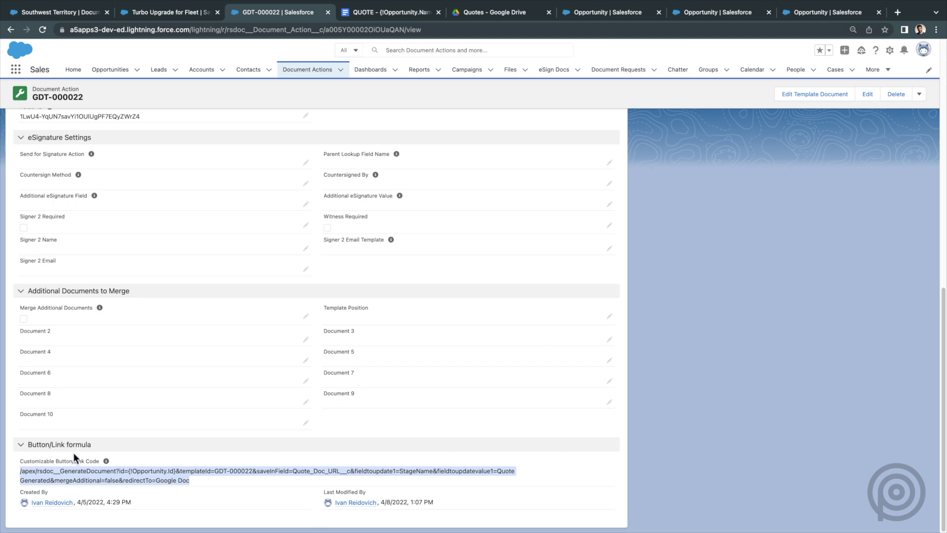
click(183, 15)
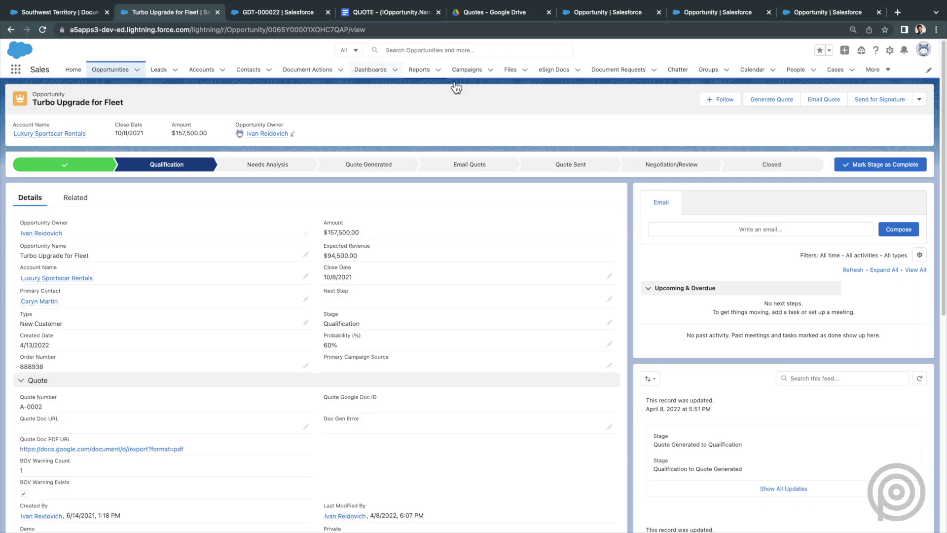
- Generate the Turbo Upgrade for Fleet quote and paste a 15% discount note for 20+ units below the disclaimer
click(760, 106)
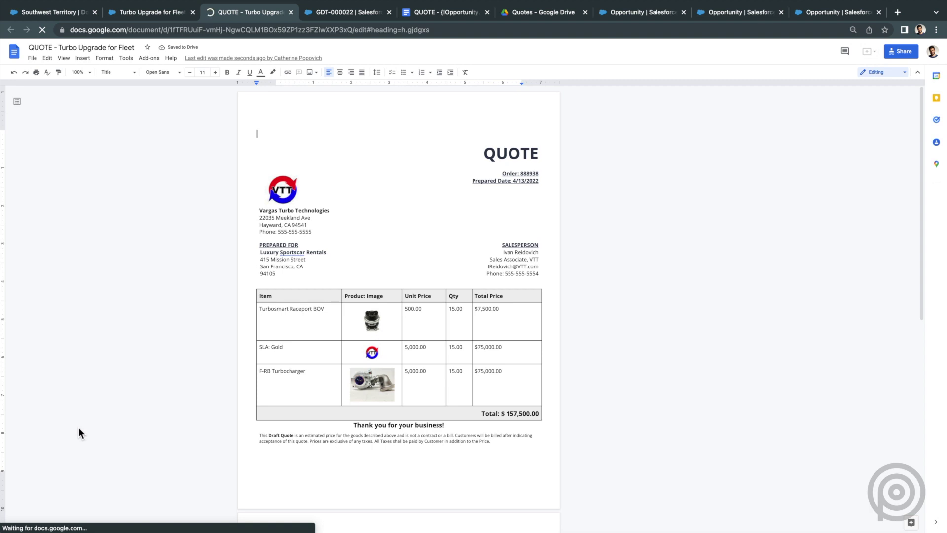
click(503, 448)
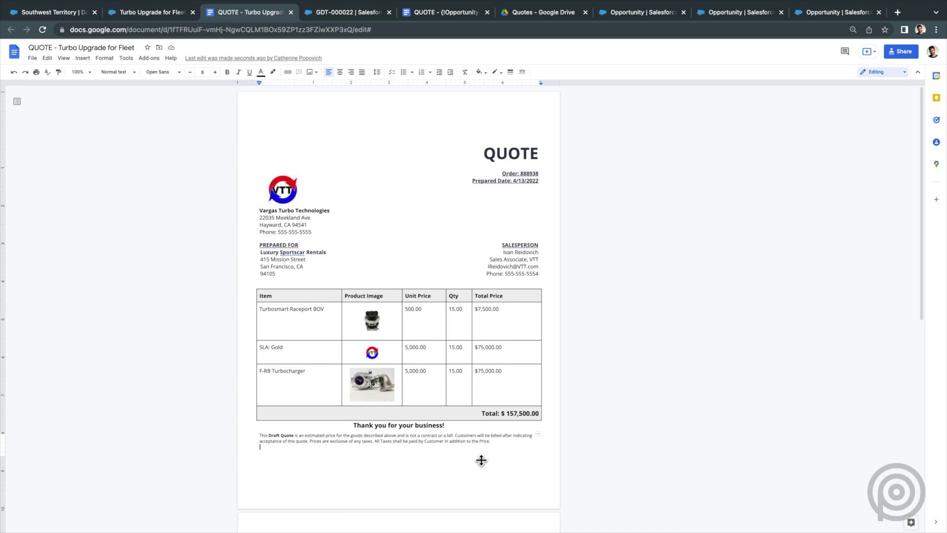
key(ctrl+v)
drag(421, 454, 257, 458)
- Comment 'can you approve this discount?' on the discount line, mentioning the approver and assigning it to them
right_click(272, 455)
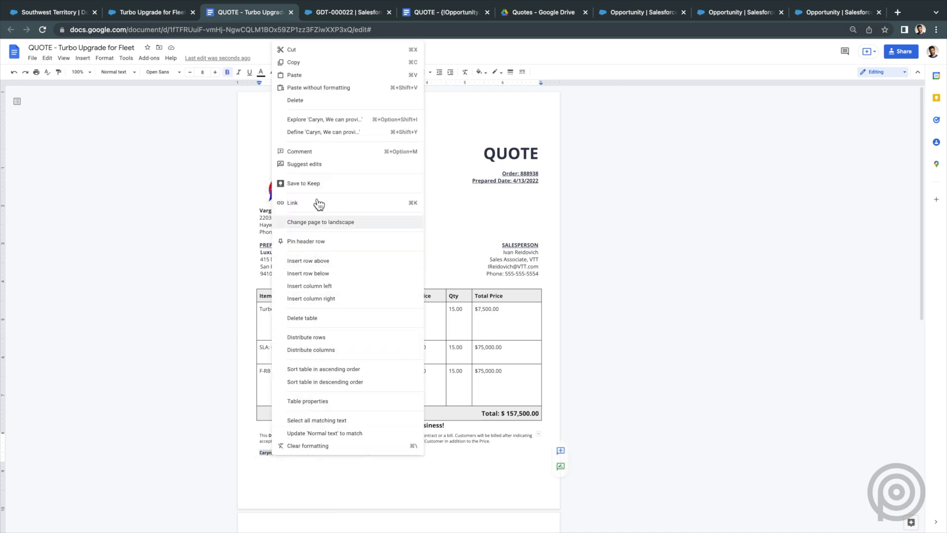
click(309, 151)
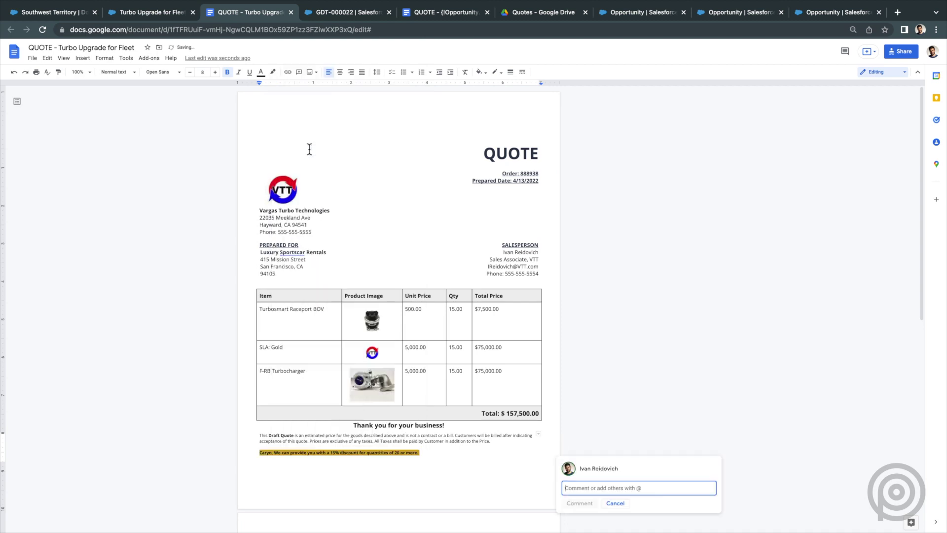
text(@olivia)
key(Return)
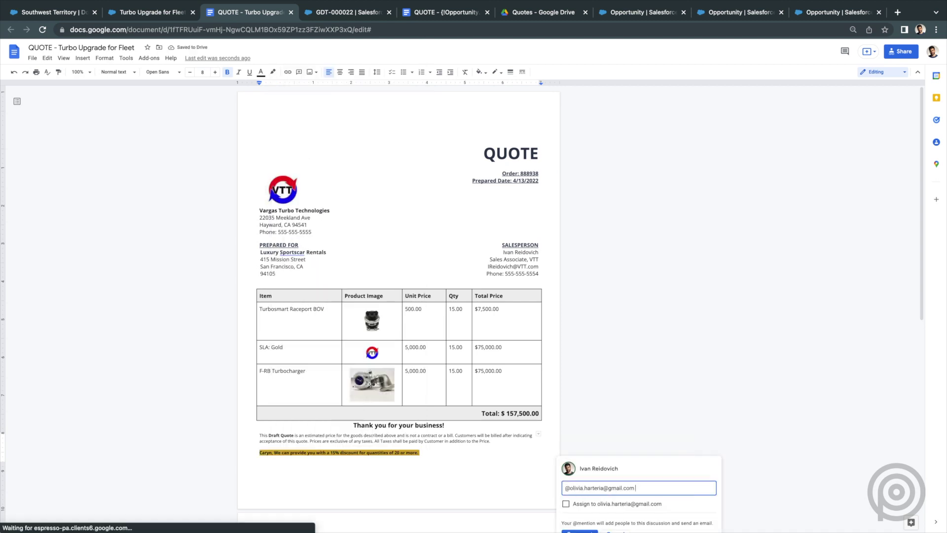
text(can you approve this discount?)
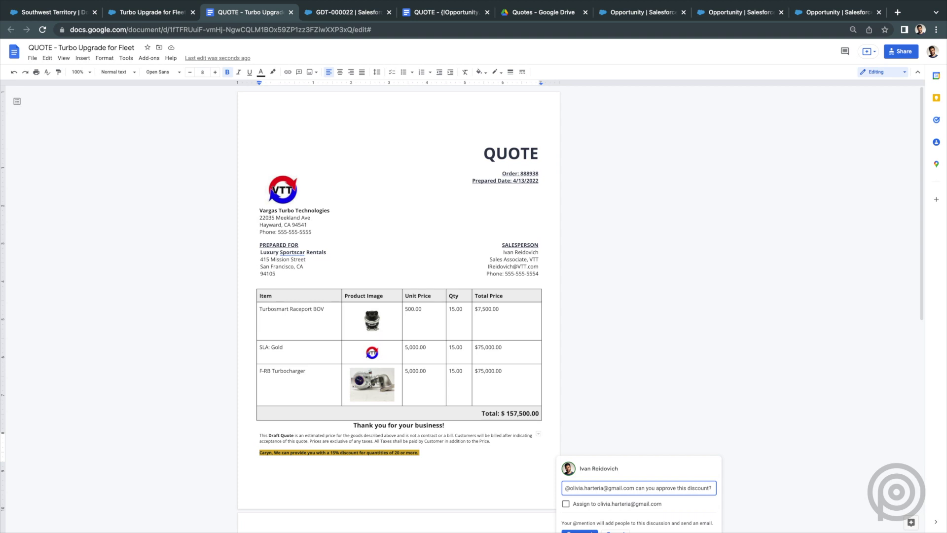
scroll(310, 149, down, 4)
click(566, 318)
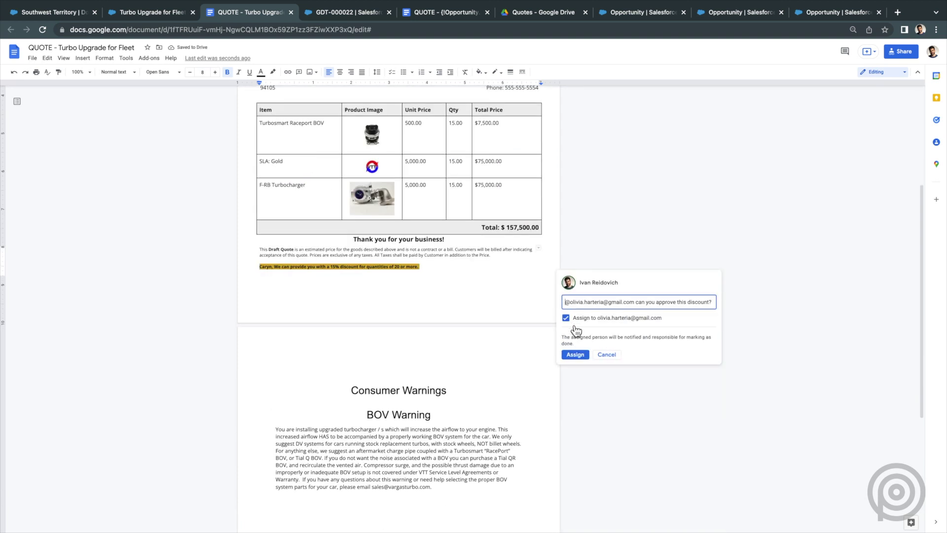
click(578, 349)
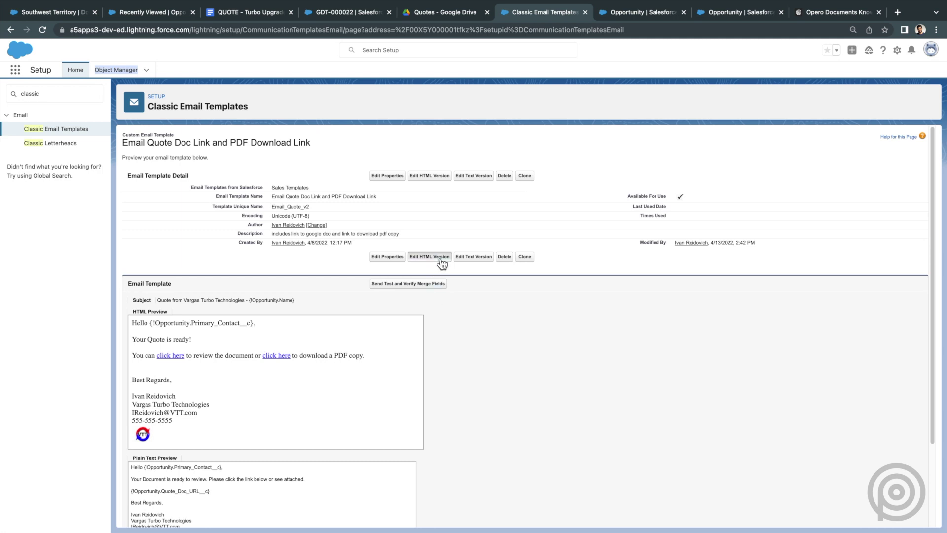
- Inspect the quote-link email template's HTML version and its Quote_Doc_URL merge field
click(441, 257)
drag(297, 314, 423, 314)
click(427, 301)
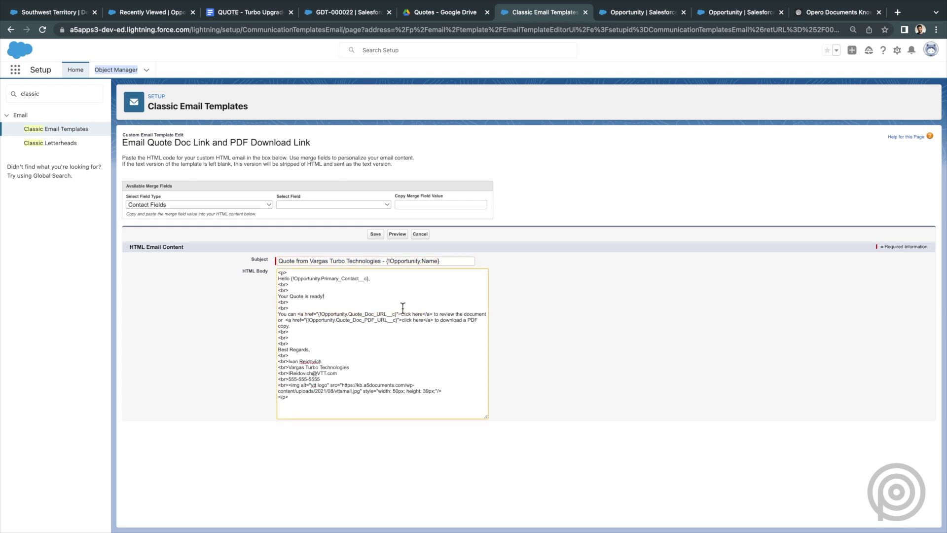
drag(398, 315, 320, 315)
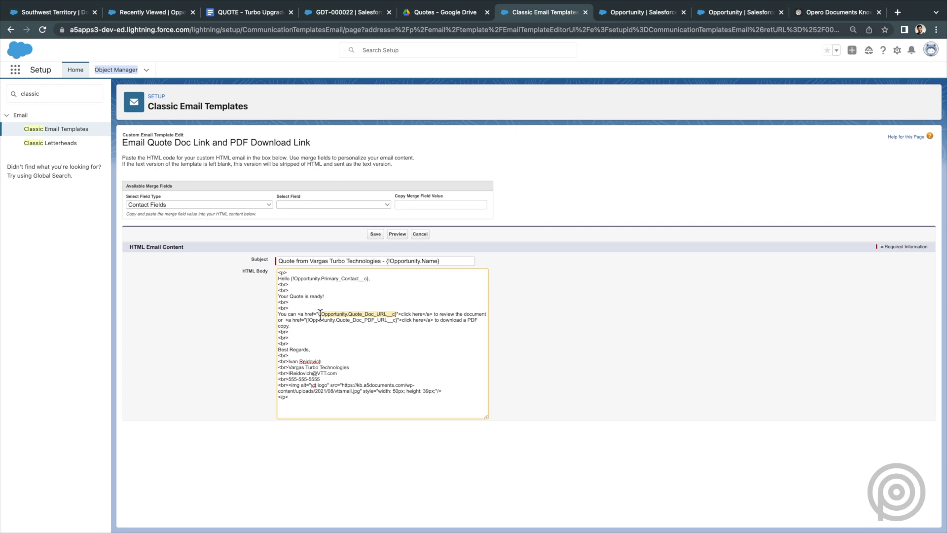
click(358, 301)
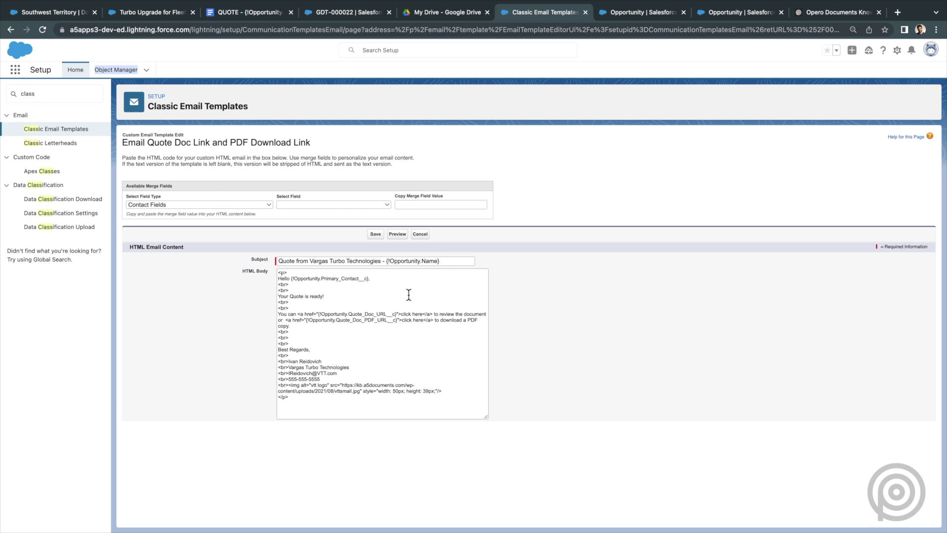
click(841, 13)
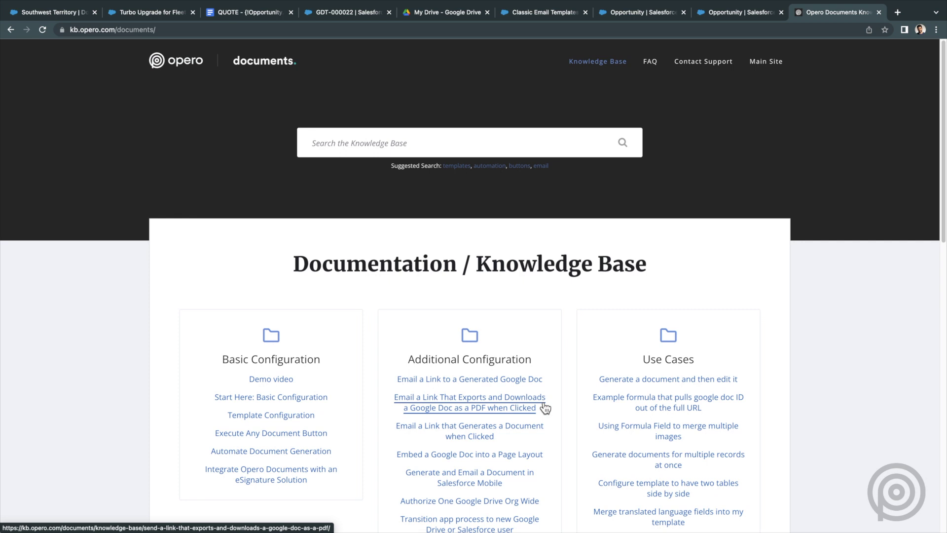
- Check the Quote Doc PDF URL field guide and locate the PDF link merge field in the template
click(733, 18)
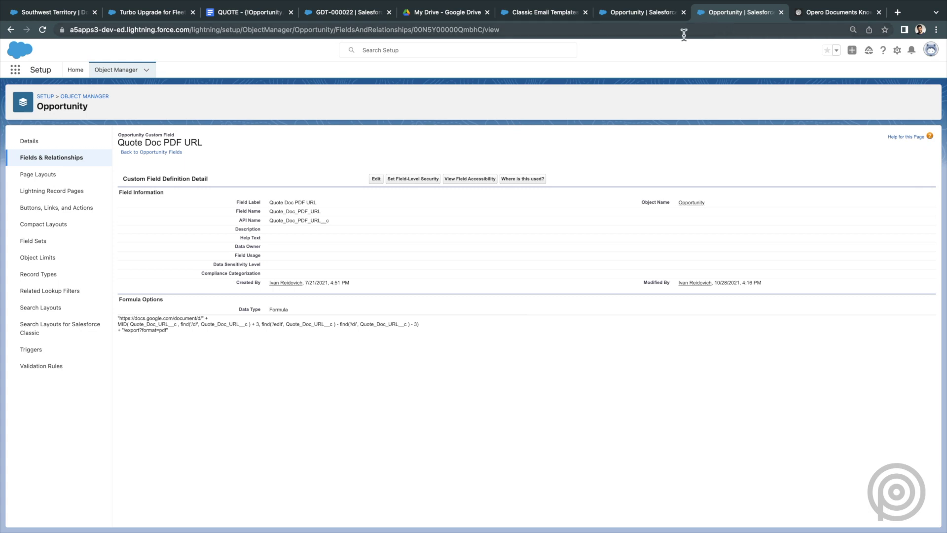
click(555, 20)
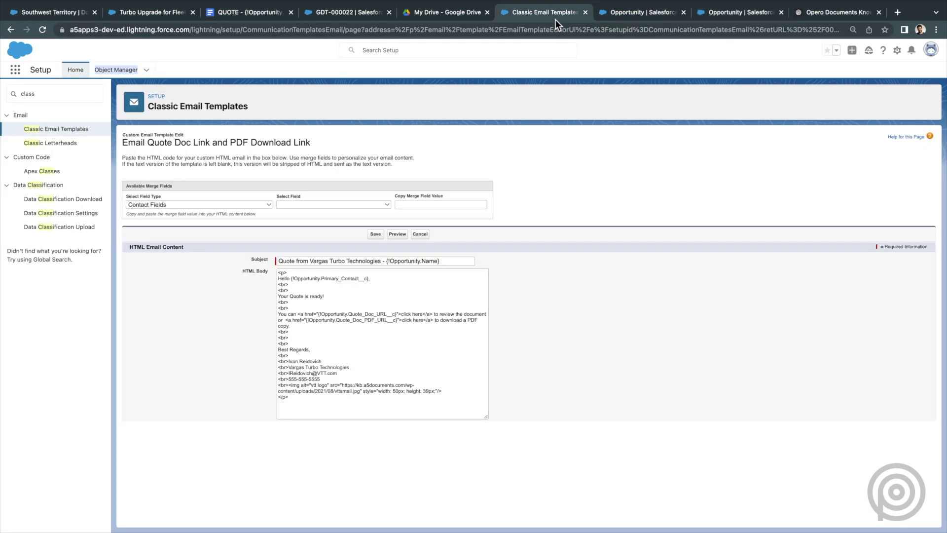
drag(397, 320, 272, 320)
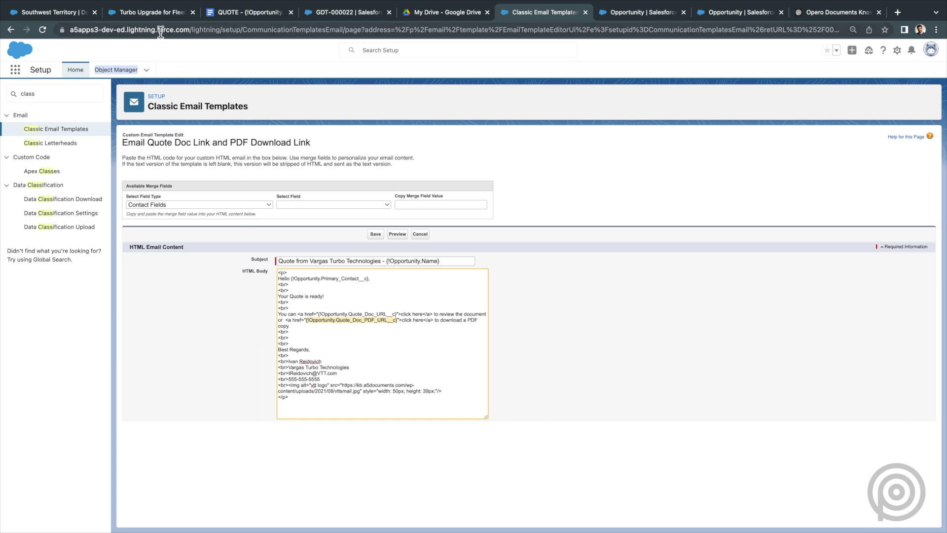
click(161, 14)
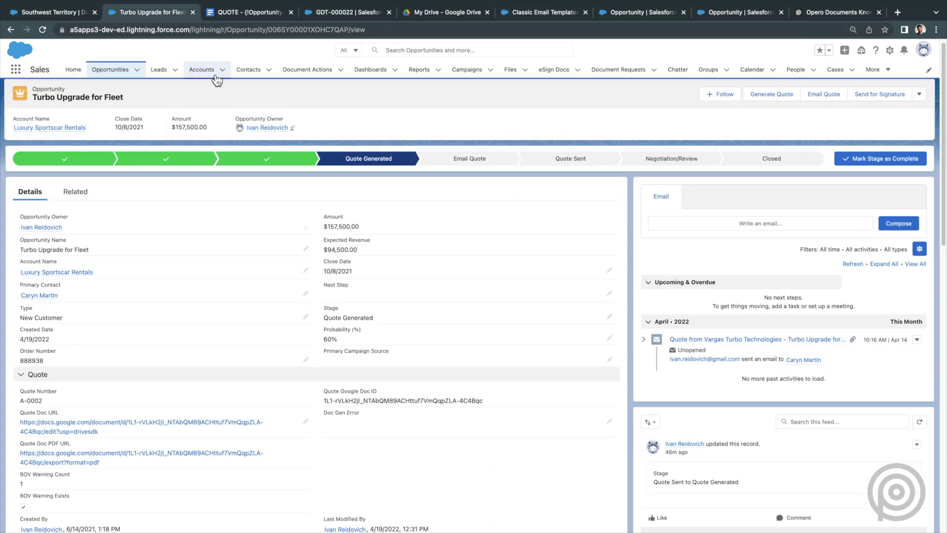
- Email the primary contact using the 'Email Quote Doc Link and PDF Download Link' template
click(659, 224)
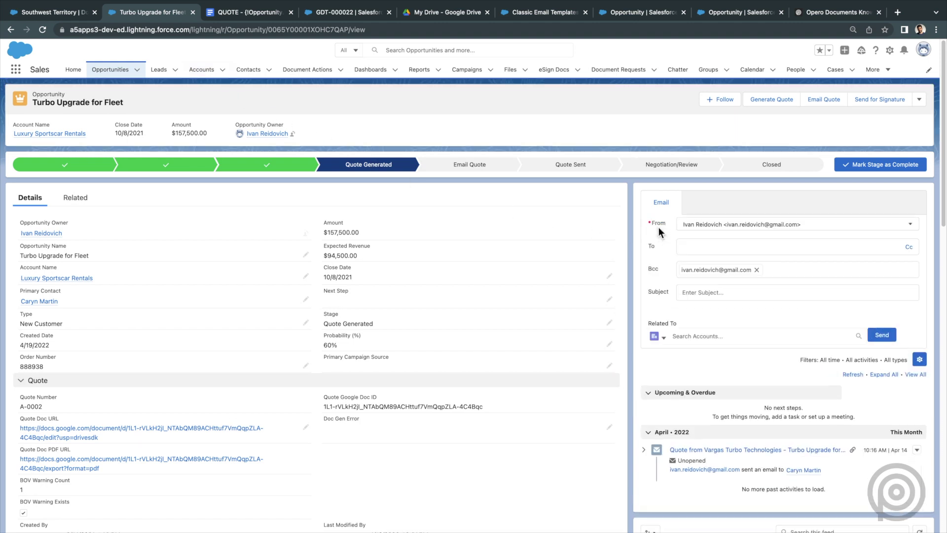
click(689, 248)
click(733, 264)
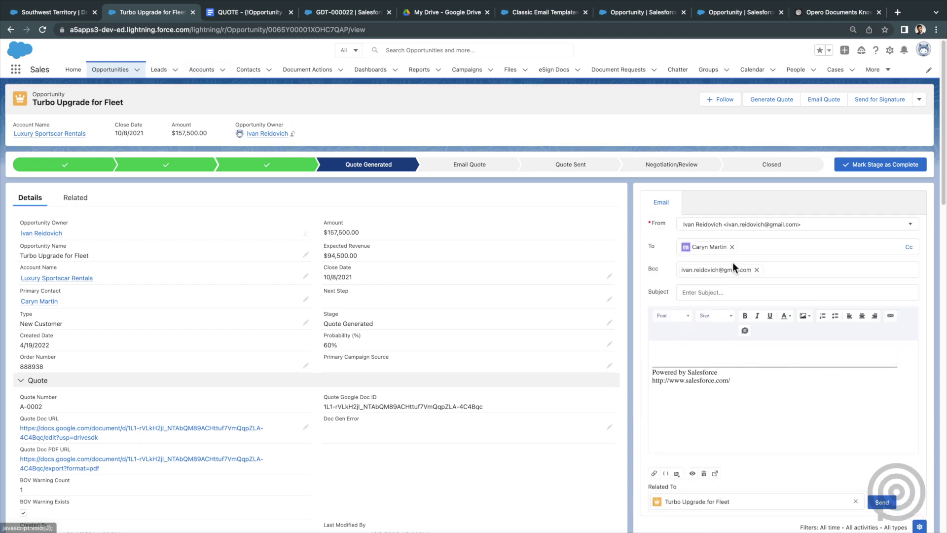
click(677, 474)
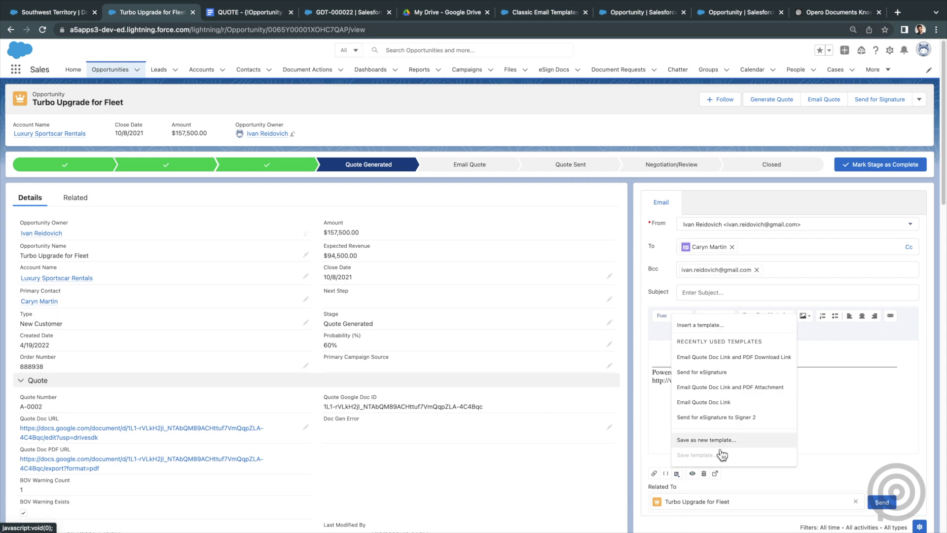
click(763, 357)
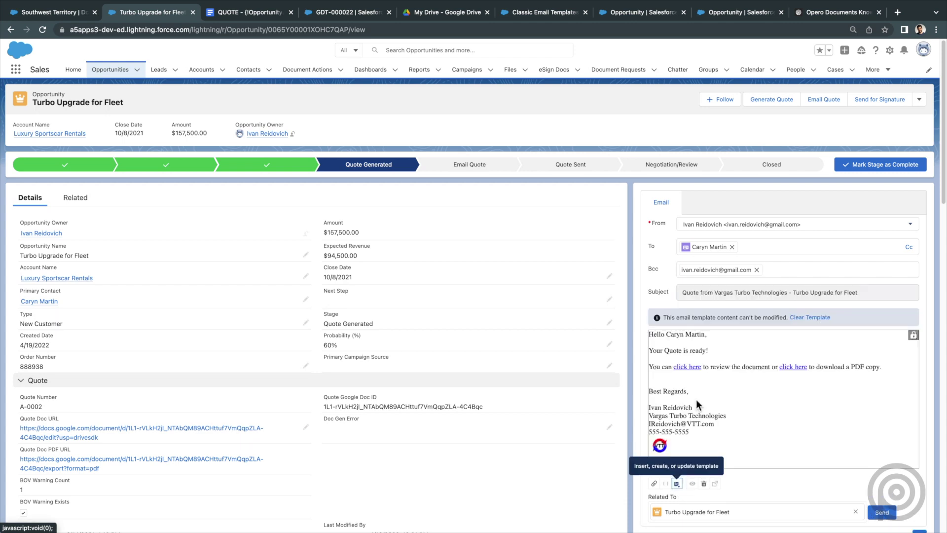
click(883, 519)
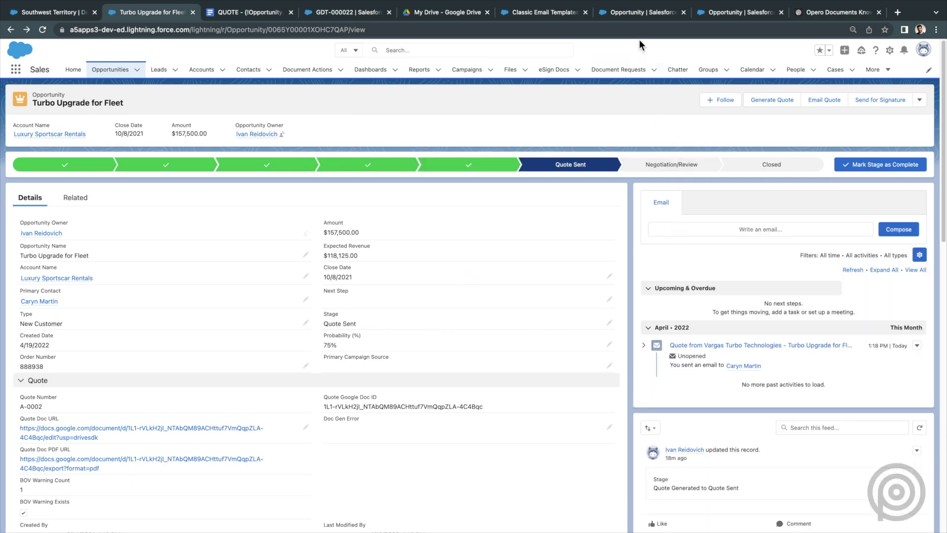
click(631, 17)
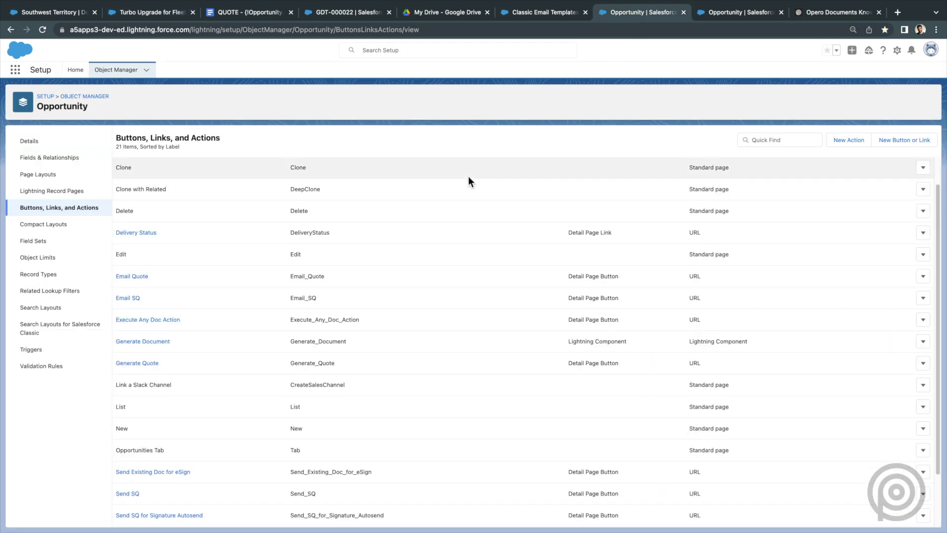
- Review the Email Quote button, then send the quote email with its PDF attached from the opportunity
click(148, 280)
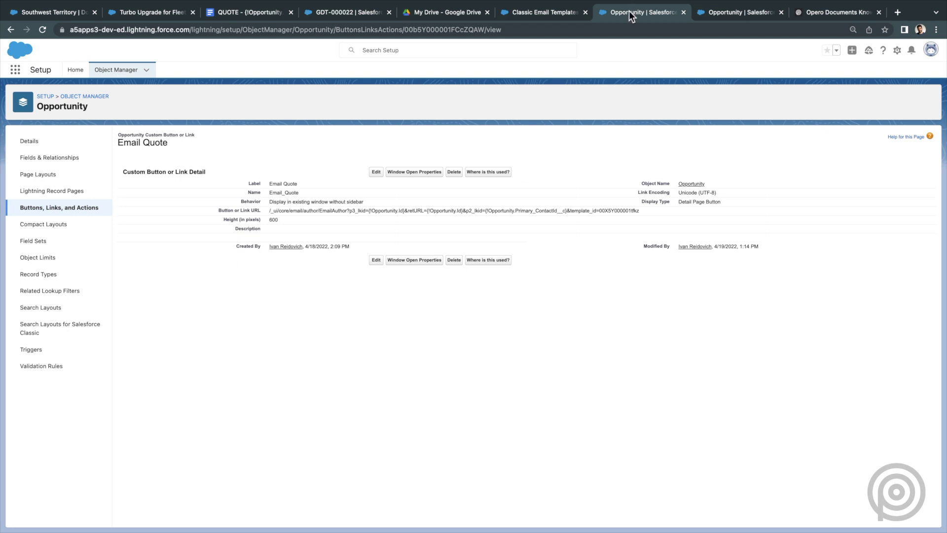
click(167, 19)
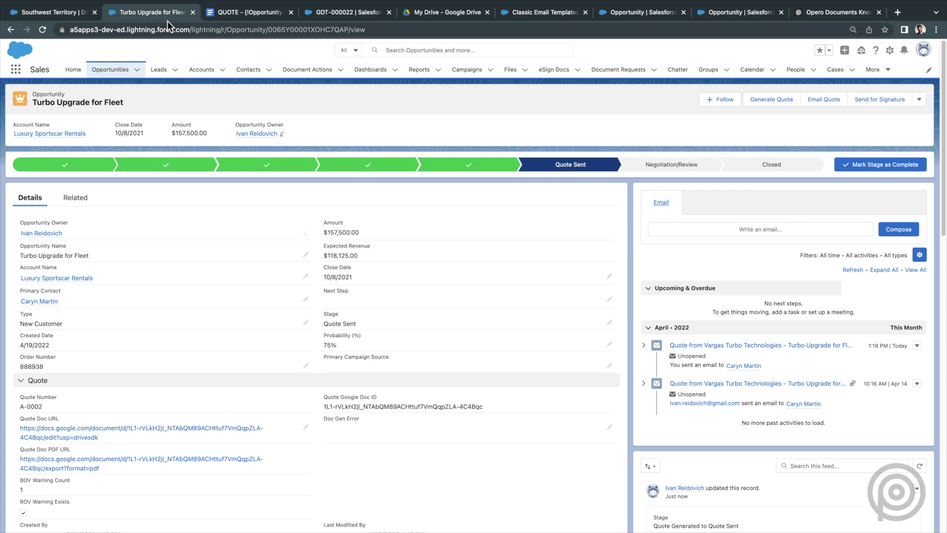
click(823, 100)
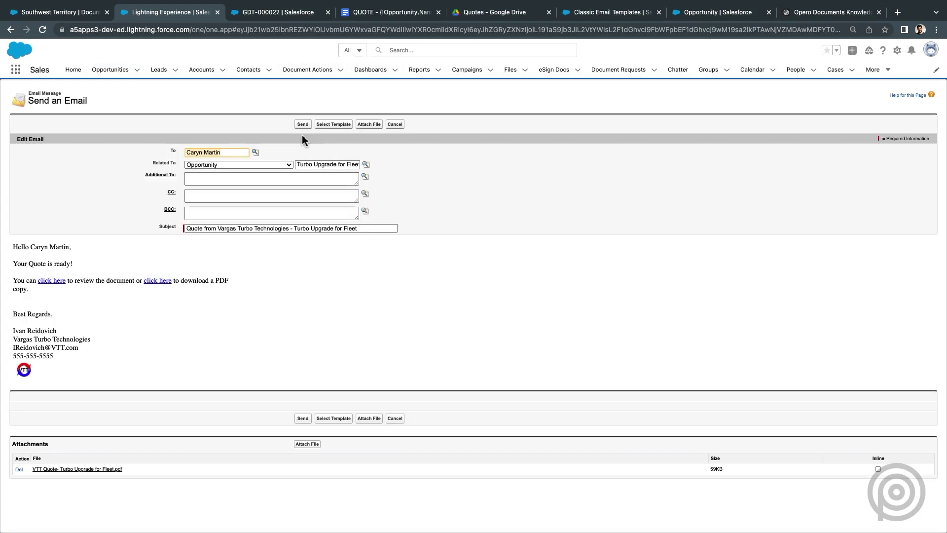
click(304, 127)
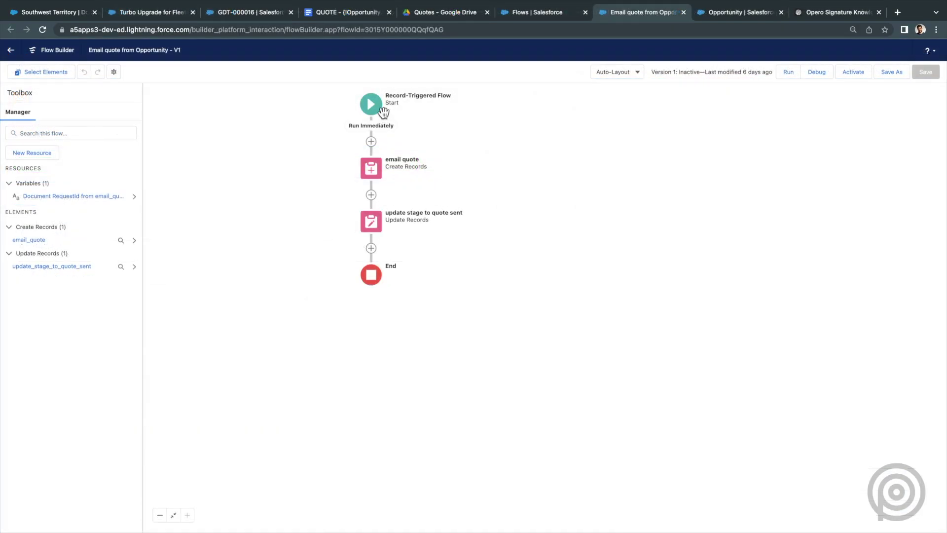
- Inspect the flow's start trigger: Opportunity records where StageName equals Email Quote
click(385, 172)
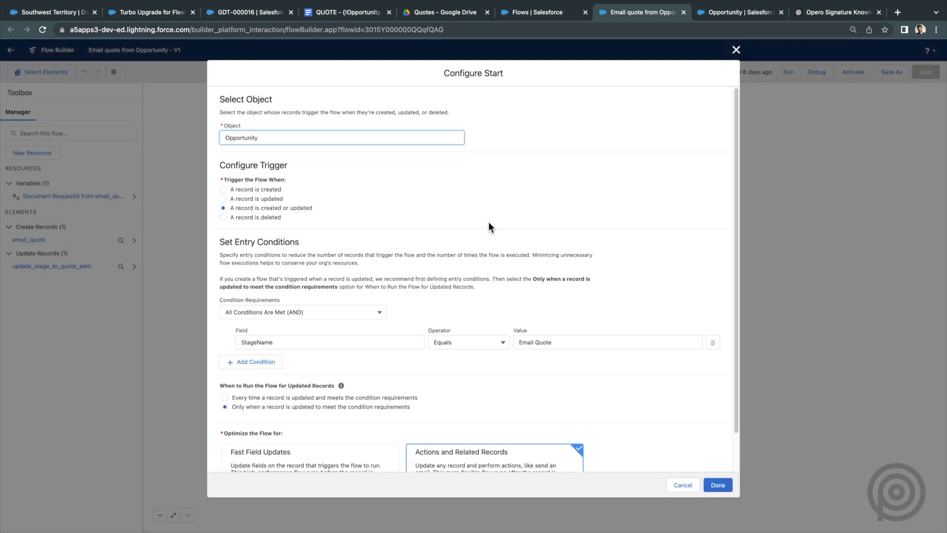
click(718, 485)
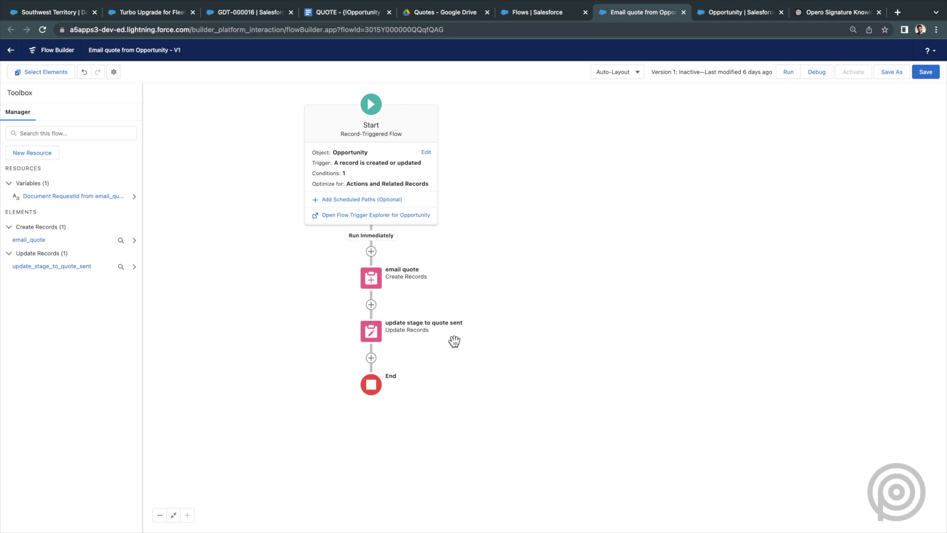
click(731, 19)
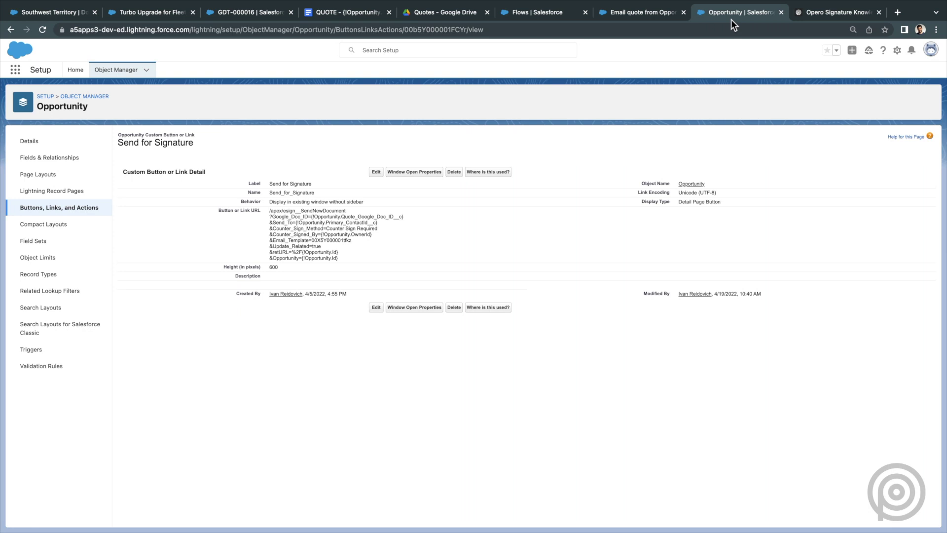
- Send the Turbo Upgrade for Fleet quote for e-signature from the opportunity's Send for Signature button
click(170, 19)
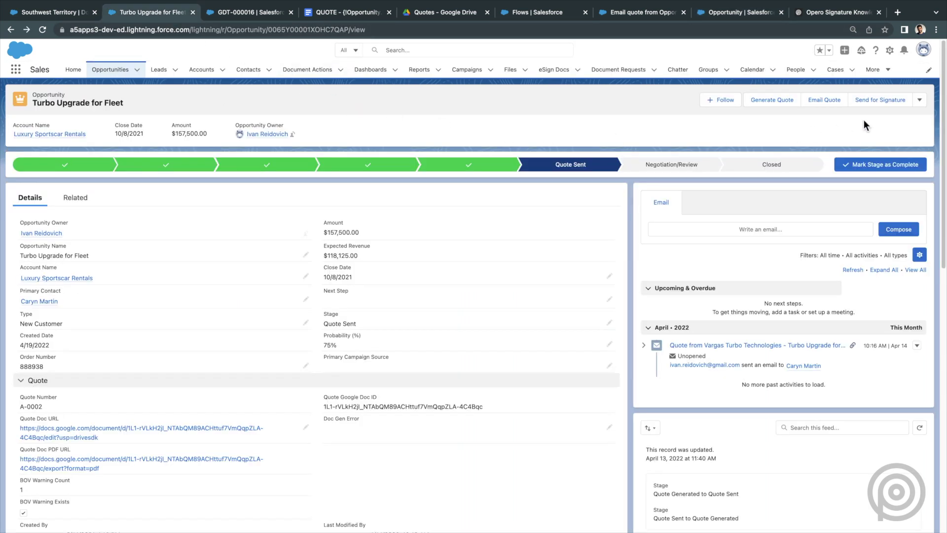
click(875, 108)
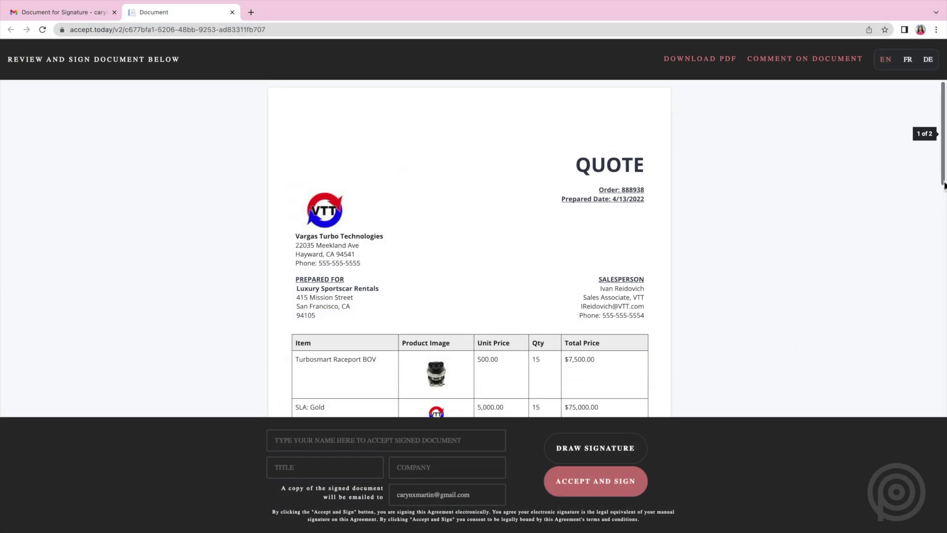
- Scroll the quote and open 'QUOTE - Turbo Upgrade for Fleet' in Google Docs for commenting
drag(941, 191, 936, 238)
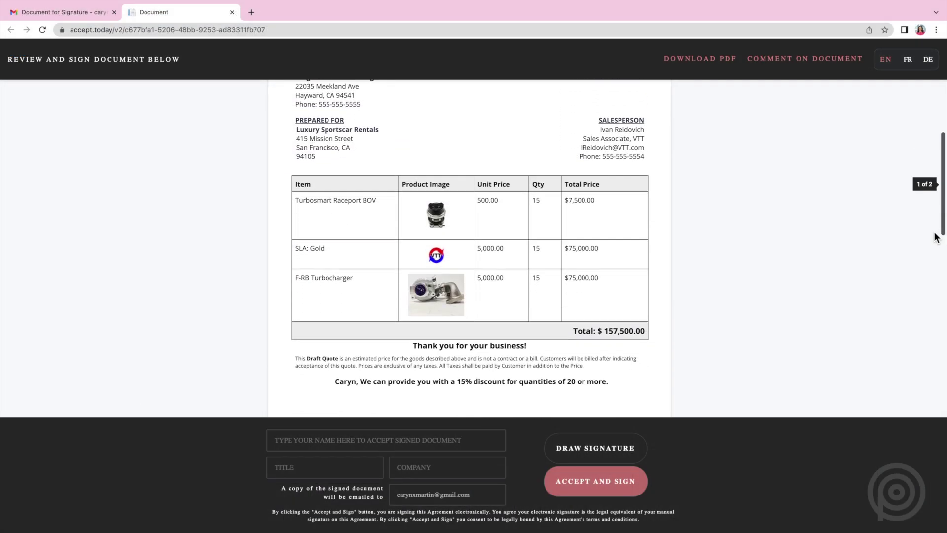
click(764, 66)
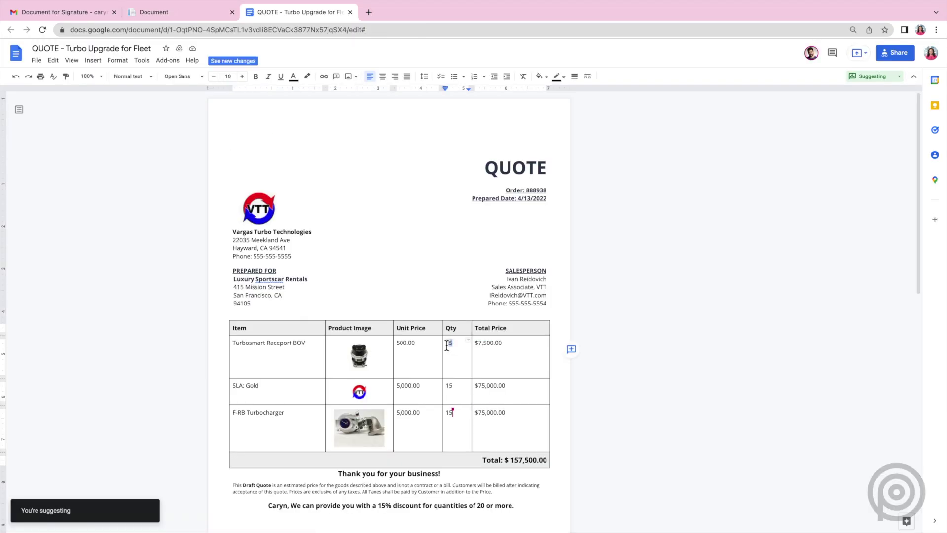
- Suggest changing both Qty values from 15 to 20, then accept both suggestions
double_click(448, 343)
text(20)
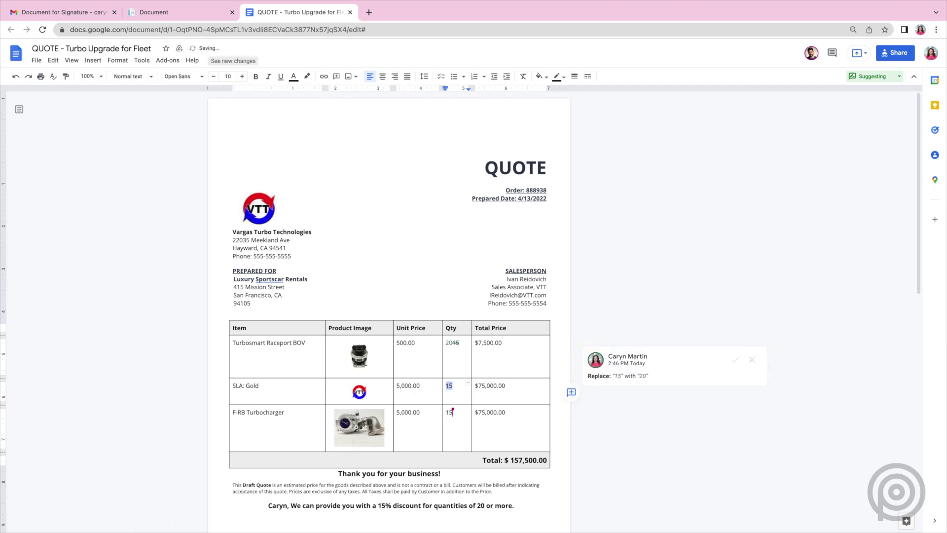
text(20)
double_click(449, 412)
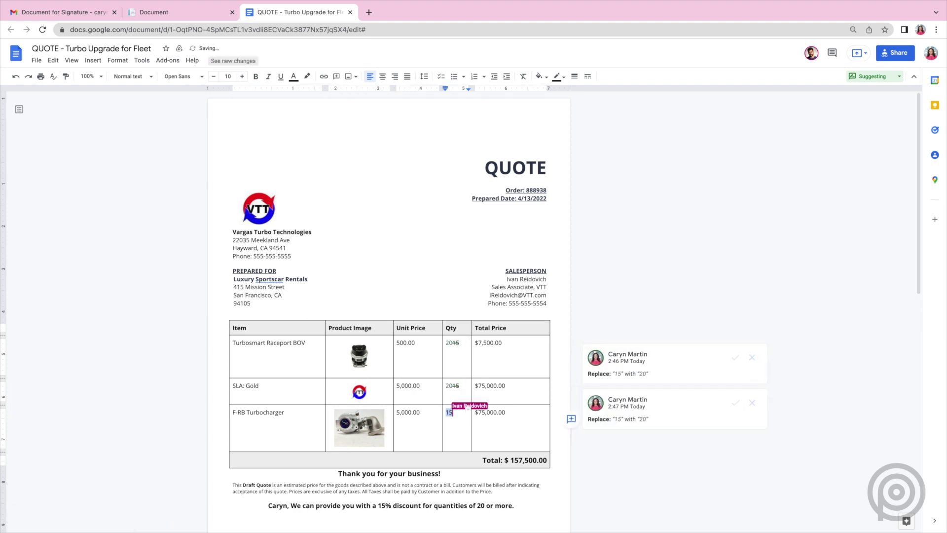
text(20)
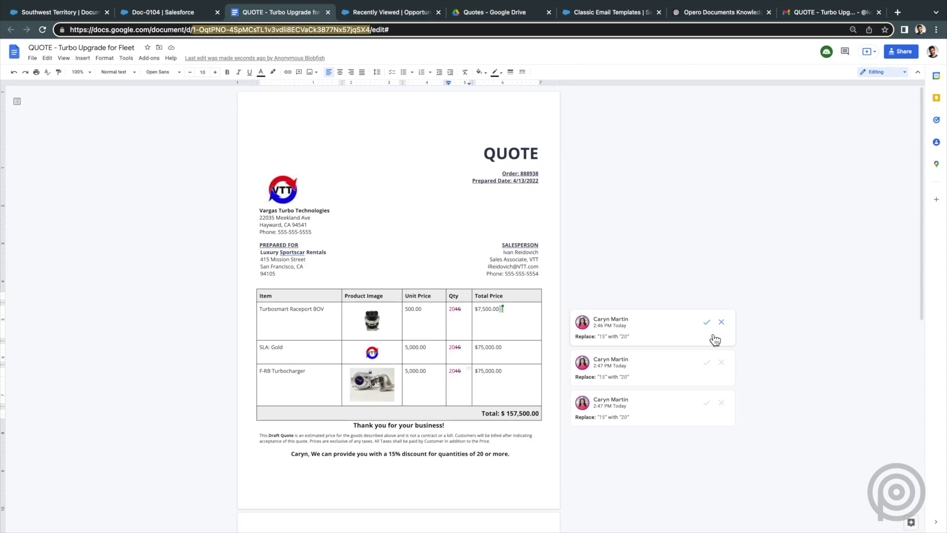
click(711, 326)
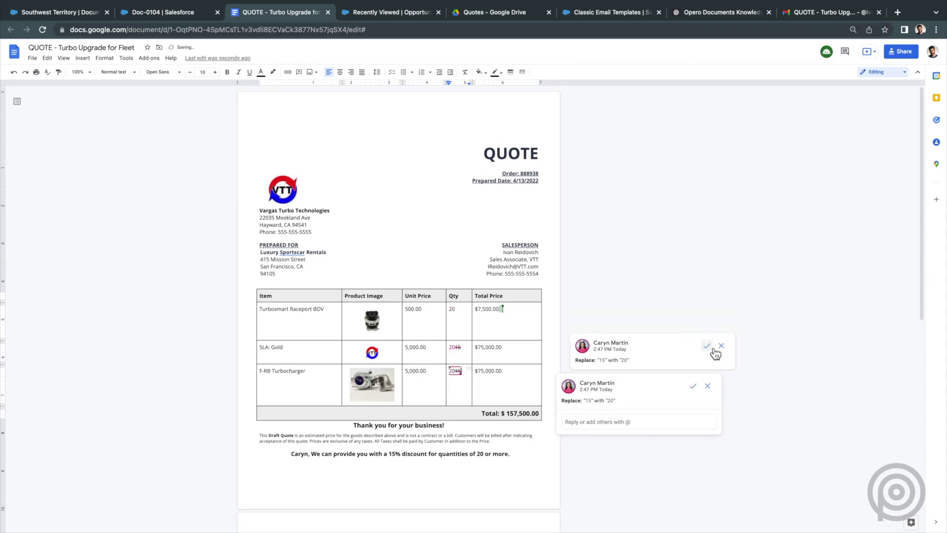
click(711, 349)
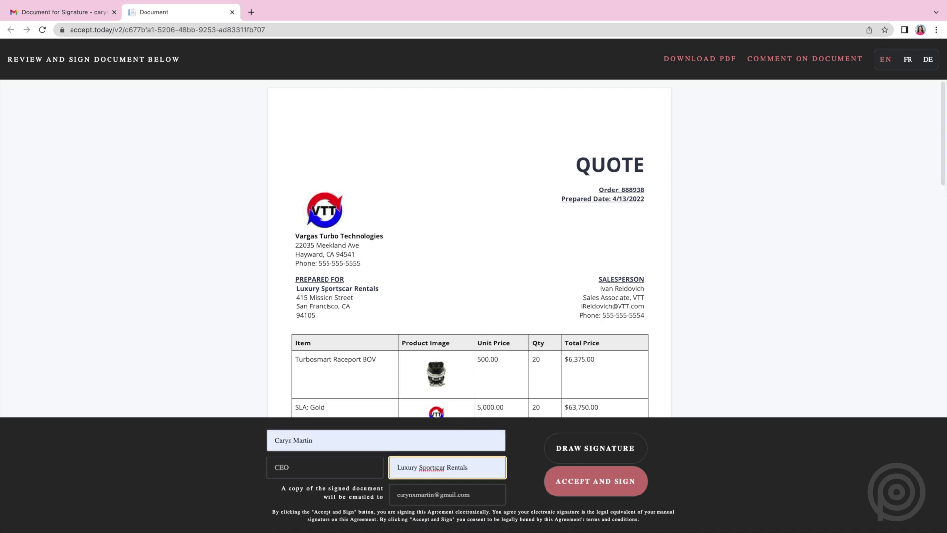
- Autofill the signer's name, title CEO and company Luxury Sportscar Rentals, then draw and apply a signature
key(Return)
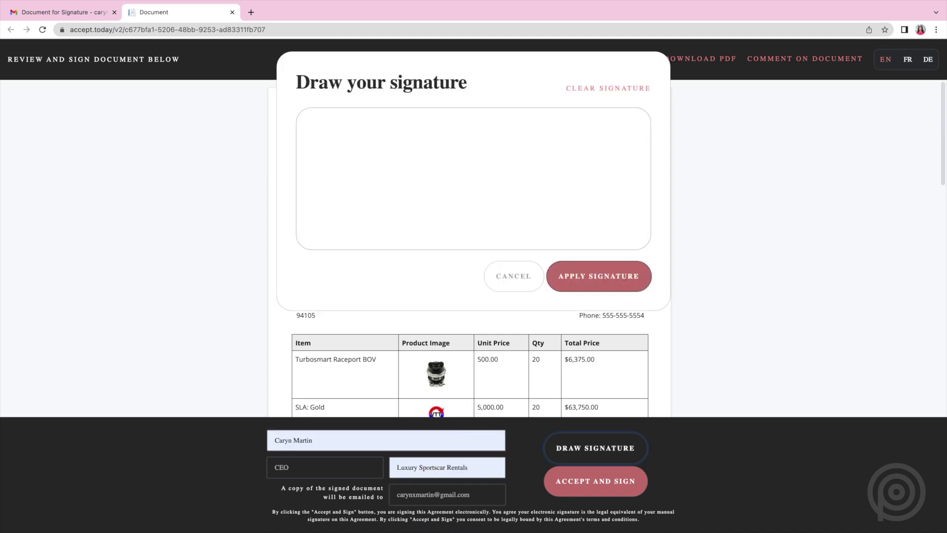
mouse_move(425, 195)
mouse_down()
mouse_move(432, 207)
mouse_move(549, 194)
mouse_up()
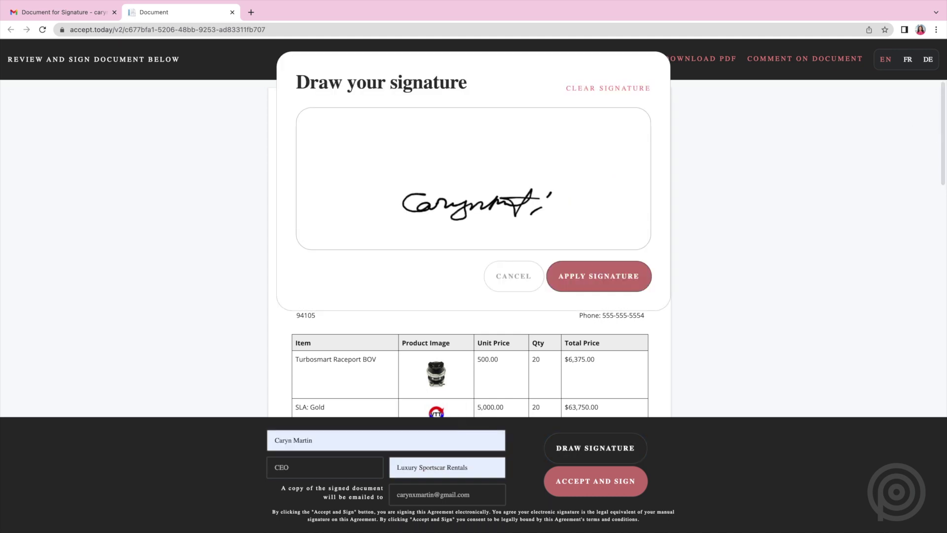
click(599, 276)
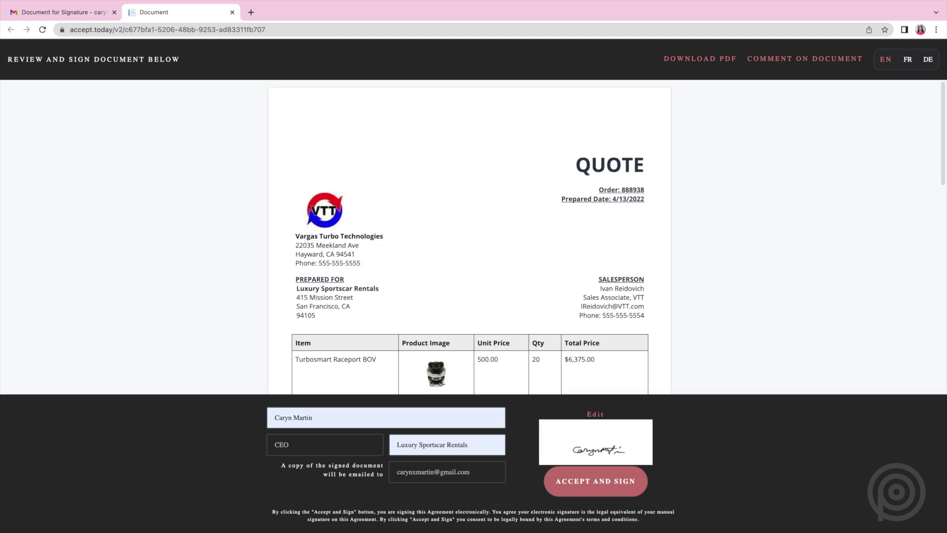